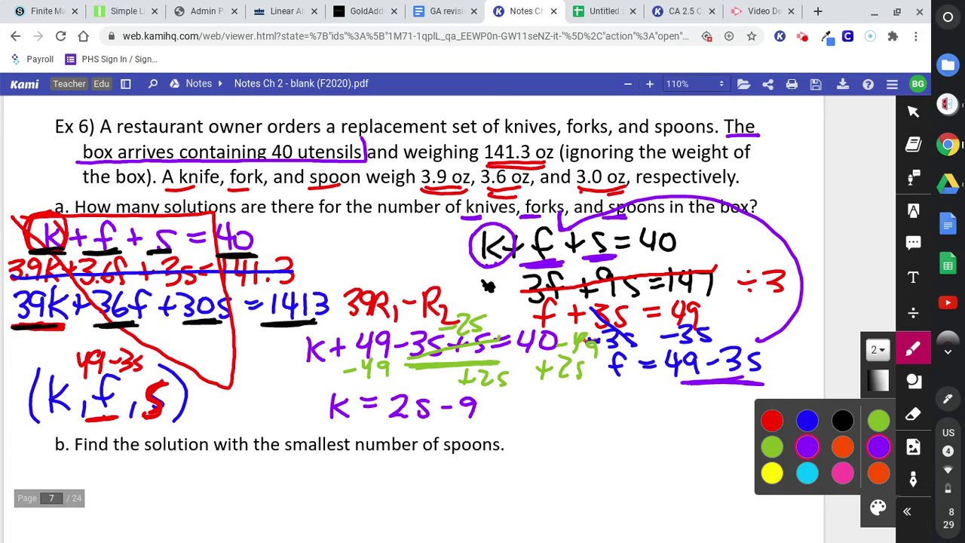
# Underline k in purple in the (k, f, s) triple and start a red handwritten solution triple with "(2s-9," beside k = 2s-9
pyautogui.moveTo(42, 422)
pyautogui.mouseDown()
pyautogui.moveTo(79, 414)
pyautogui.moveTo(50, 407)
pyautogui.mouseUp()
pyautogui.click(771, 420)
pyautogui.moveTo(547, 394)
pyautogui.mouseDown()
pyautogui.moveTo(538, 443)
pyautogui.moveTo(545, 424)
pyautogui.moveTo(563, 426)
pyautogui.mouseUp()
pyautogui.moveTo(576, 408)
pyautogui.mouseDown()
pyautogui.moveTo(565, 426)
pyautogui.moveTo(594, 415)
pyautogui.mouseUp()
pyautogui.click(585, 413)
pyautogui.moveTo(610, 399)
pyautogui.mouseDown()
pyautogui.moveTo(601, 405)
pyautogui.moveTo(624, 434)
pyautogui.moveTo(617, 440)
pyautogui.mouseUp()
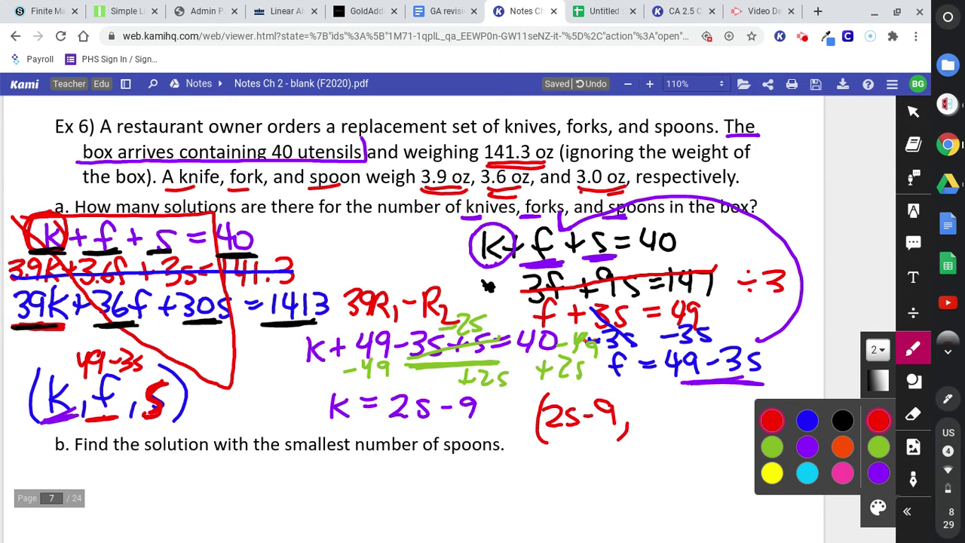
# Complete the red handwritten triple with 49-3s and s, close the parenthesis, and double-underline it
pyautogui.moveTo(639, 400)
pyautogui.mouseDown()
pyautogui.moveTo(633, 415)
pyautogui.moveTo(651, 415)
pyautogui.mouseUp()
pyautogui.moveTo(650, 398)
pyautogui.mouseDown()
pyautogui.moveTo(645, 430)
pyautogui.moveTo(660, 407)
pyautogui.moveTo(671, 427)
pyautogui.moveTo(703, 412)
pyautogui.moveTo(694, 427)
pyautogui.moveTo(736, 440)
pyautogui.mouseUp()
pyautogui.click(680, 413)
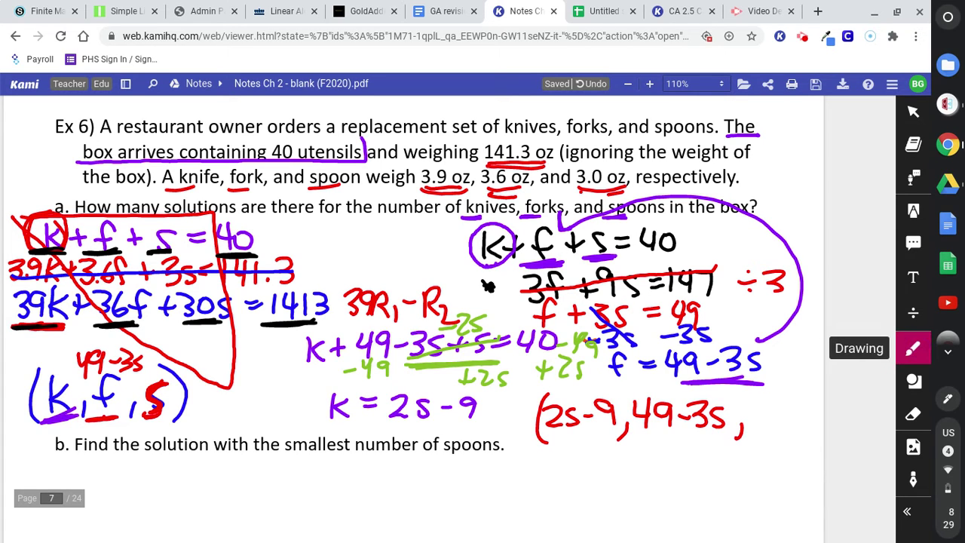
pyautogui.moveTo(771, 408); pyautogui.dragTo(754, 427)
pyautogui.moveTo(775, 389); pyautogui.dragTo(781, 436)
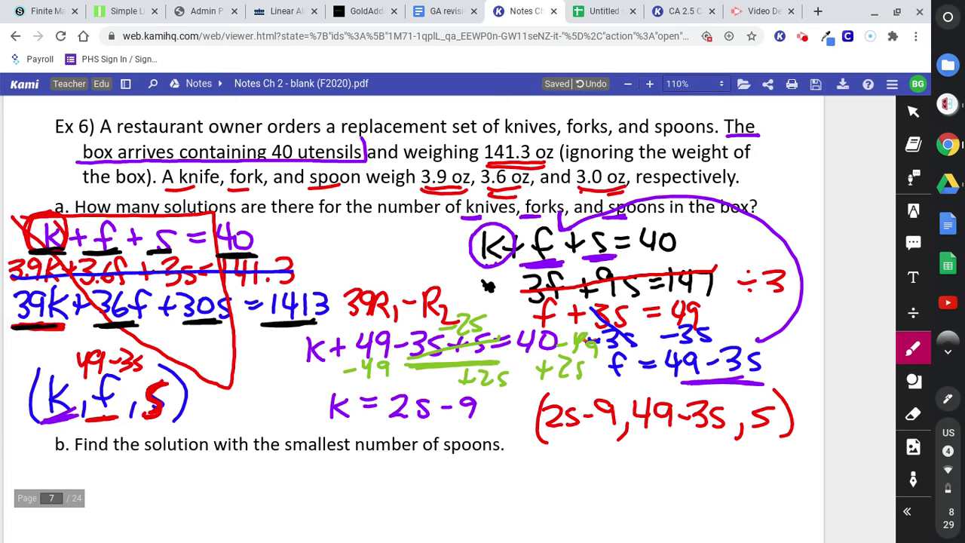
pyautogui.moveTo(523, 443); pyautogui.dragTo(814, 446)
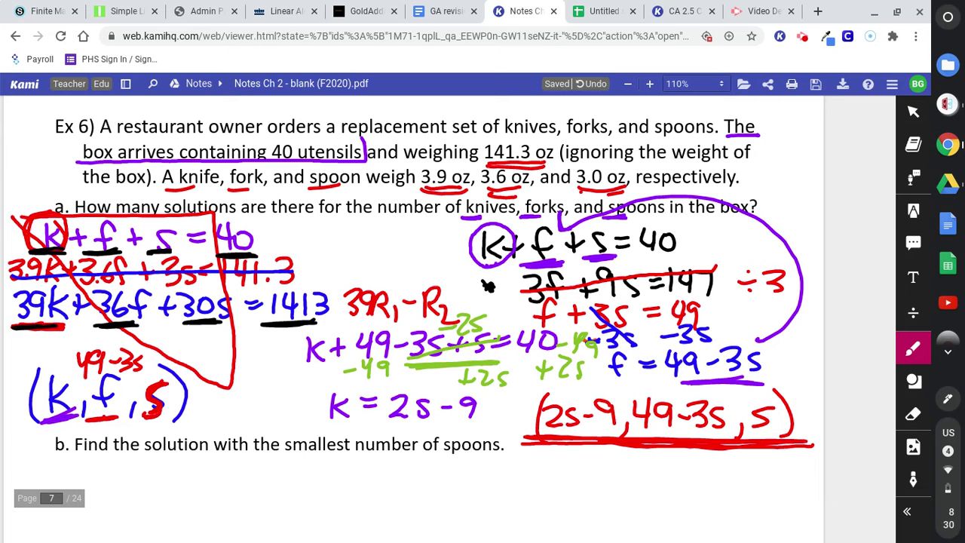
# Switch to the untitled Google Sheets spreadsheet and rename it "Parameter Example"
pyautogui.hotkey('ctrl', 'Tab')
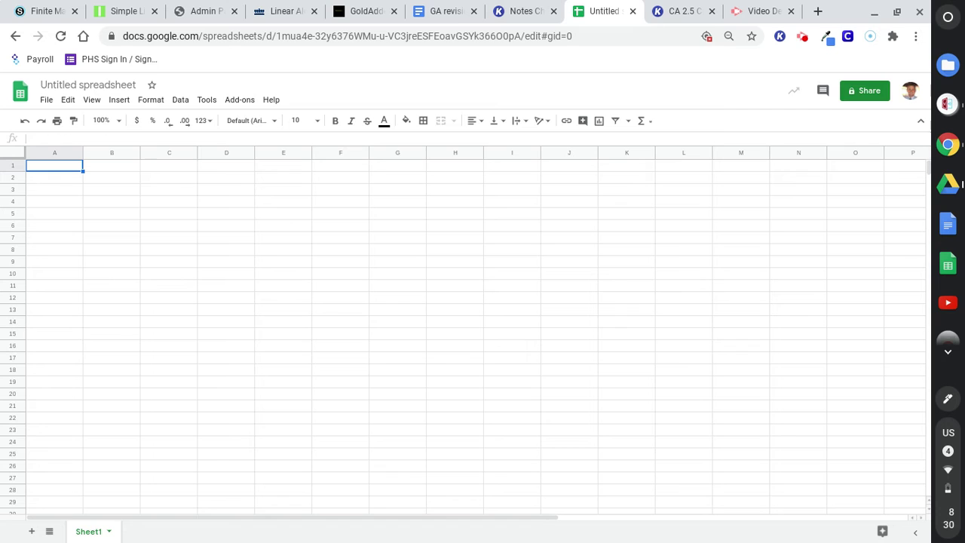
pyautogui.click(99, 86)
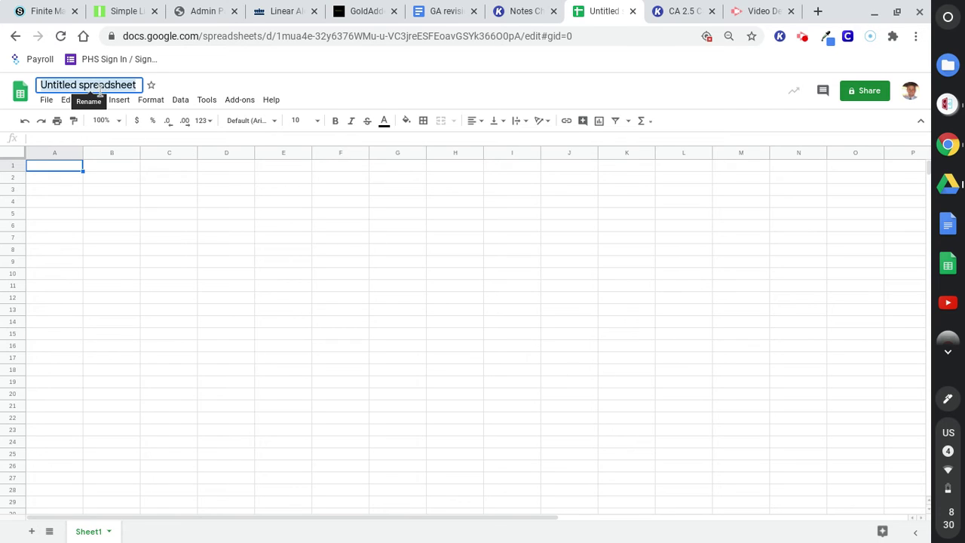
pyautogui.write('ap')
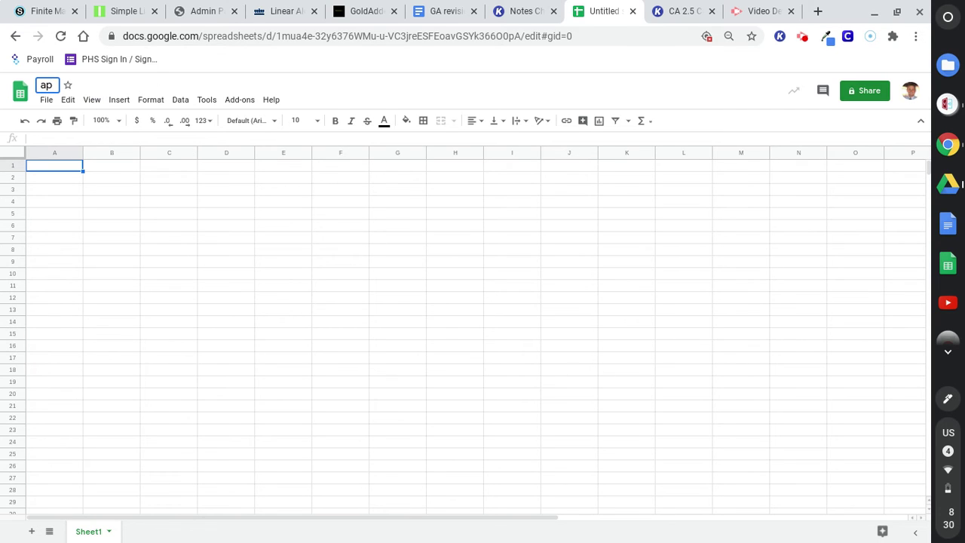
pyautogui.press('BackSpace')
pyautogui.press('BackSpace')
pyautogui.write('Parem')
pyautogui.press('BackSpace')
pyautogui.press('BackSpace')
pyautogui.write('ameter Example')
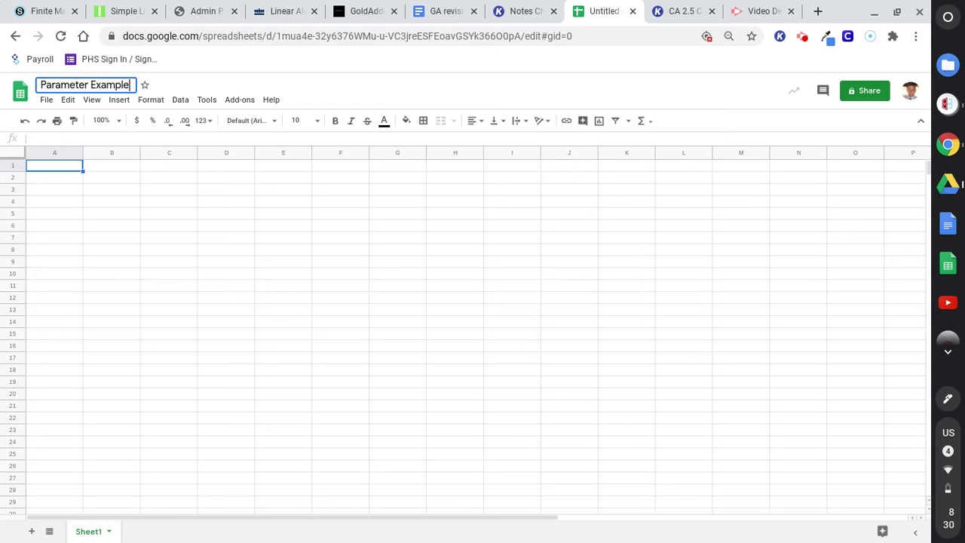
pyautogui.click(60, 179)
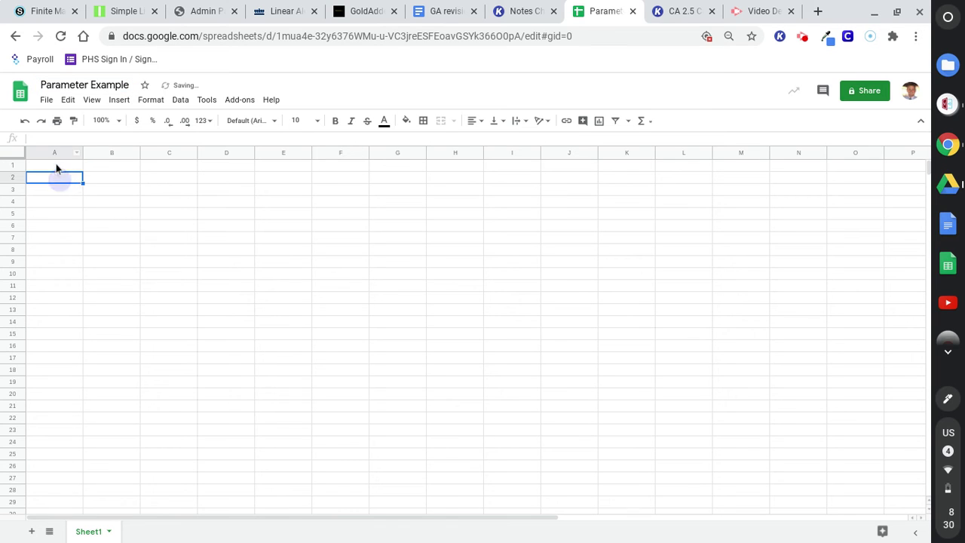
# Enter the column headings knives, forks and spoons in cells A1 to C1
pyautogui.click(55, 165)
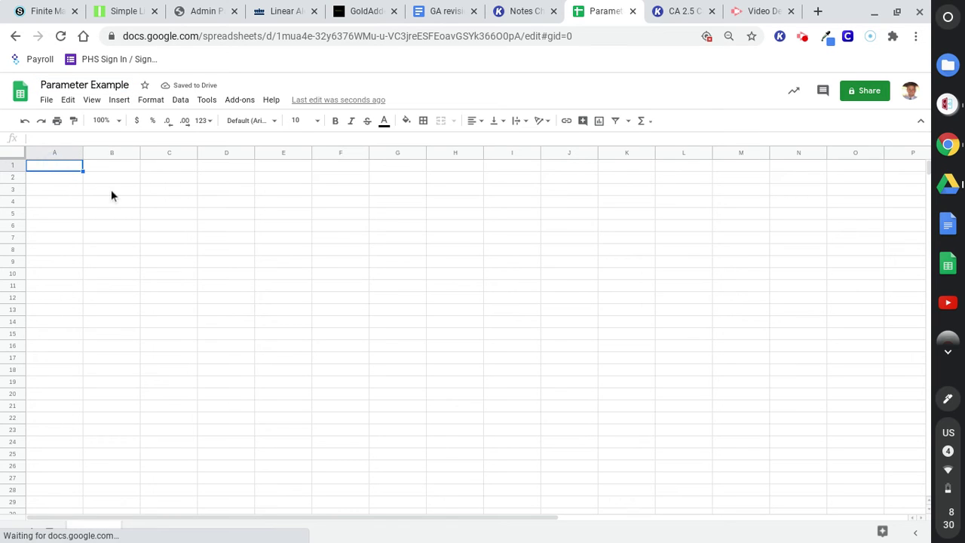
pyautogui.write('kn')
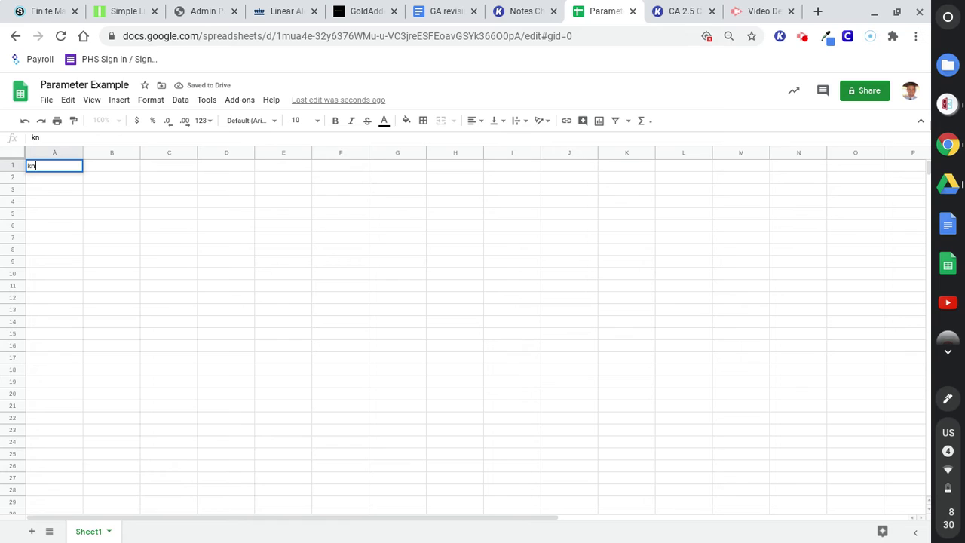
pyautogui.write('ives')
pyautogui.press('Tab')
pyautogui.write('forks')
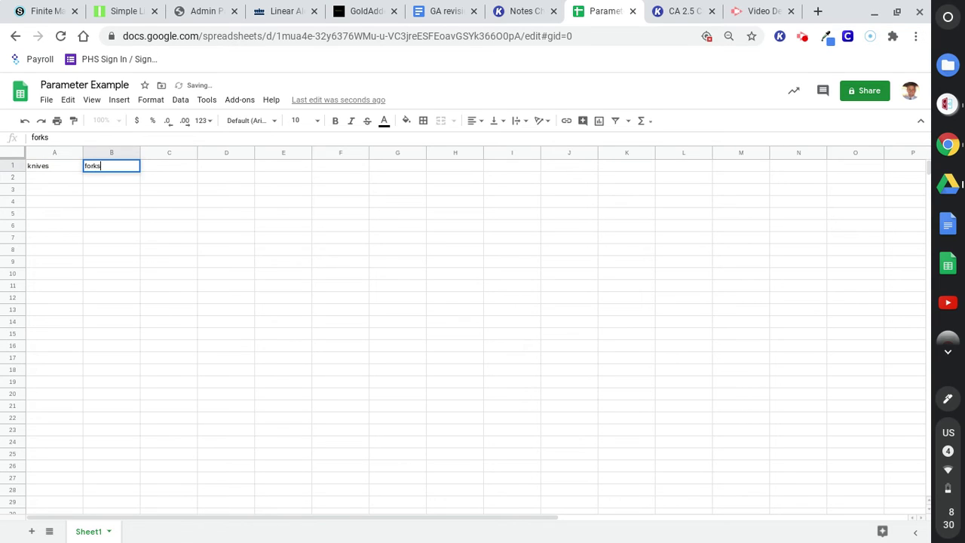
pyautogui.press('Tab')
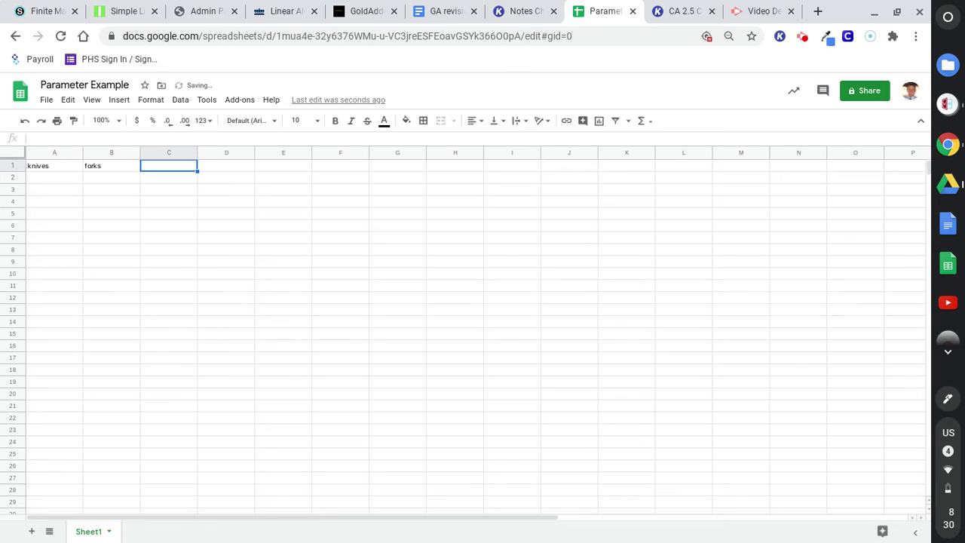
pyautogui.write('spoons')
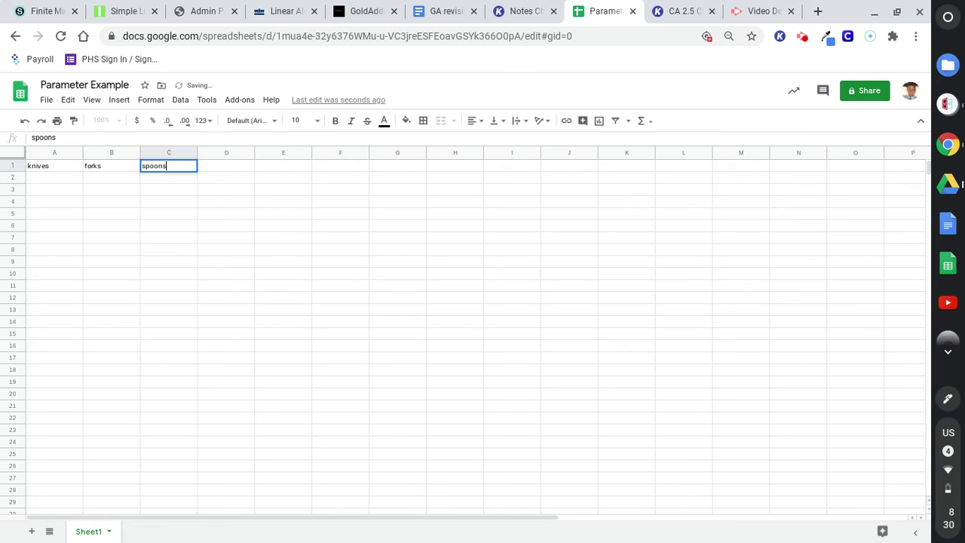
pyautogui.press('Return')
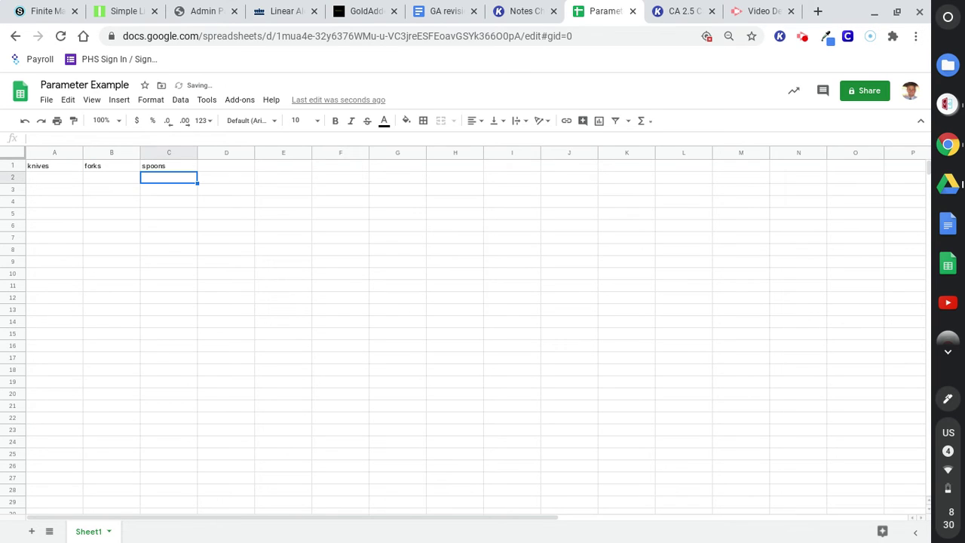
# Set the font size of the entire sheet to 14
pyautogui.click(13, 151)
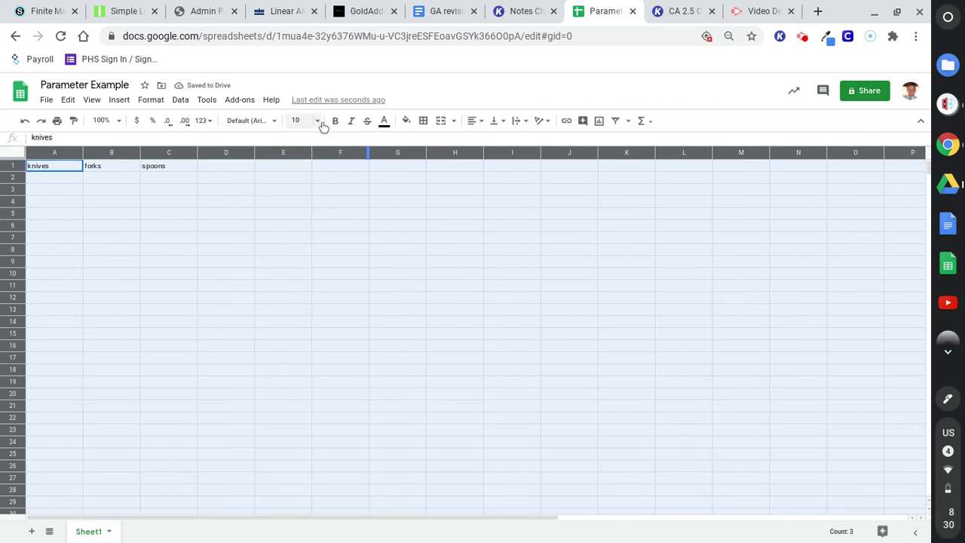
pyautogui.click(318, 121)
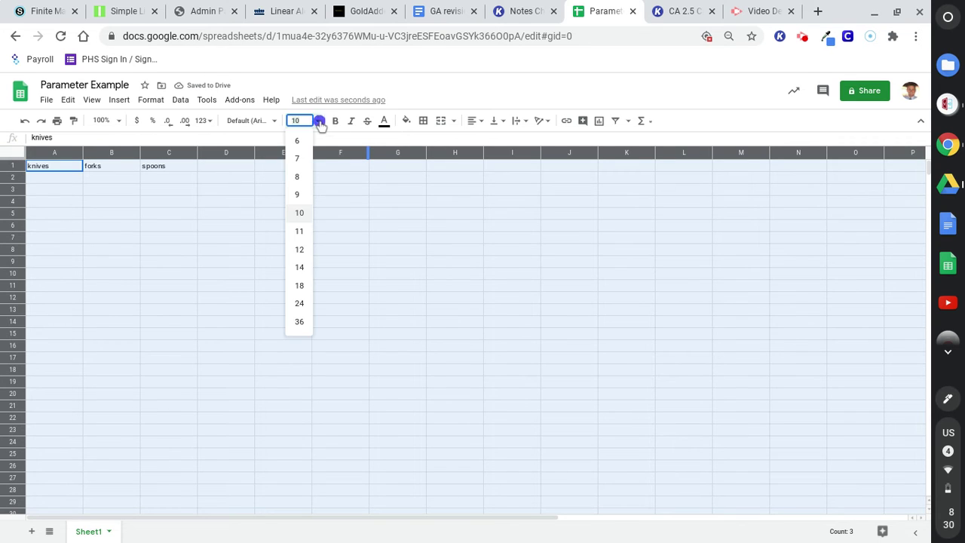
pyautogui.click(300, 267)
pyautogui.click(107, 223)
pyautogui.click(47, 184)
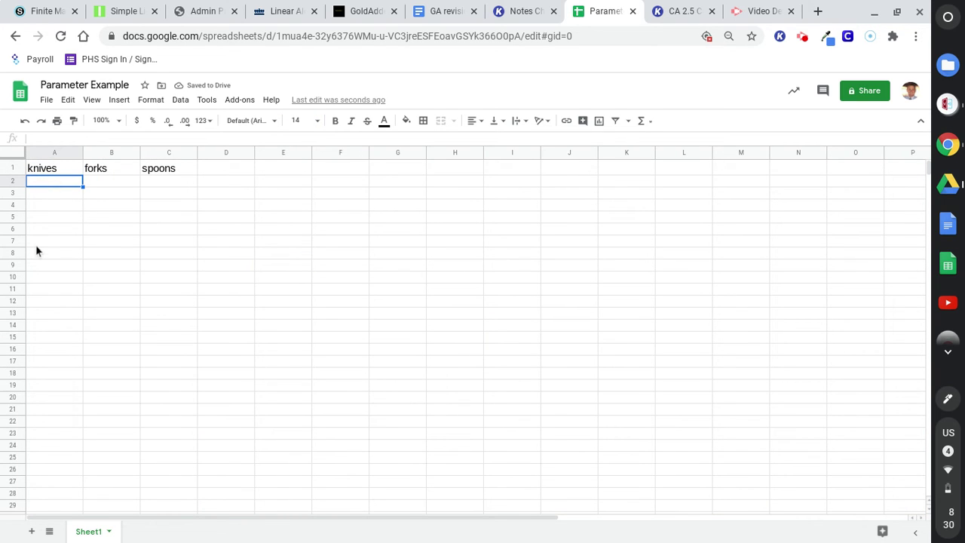
pyautogui.write('knives')
pyautogui.press('Tab')
pyautogui.write('forks')
pyautogui.press('Tab')
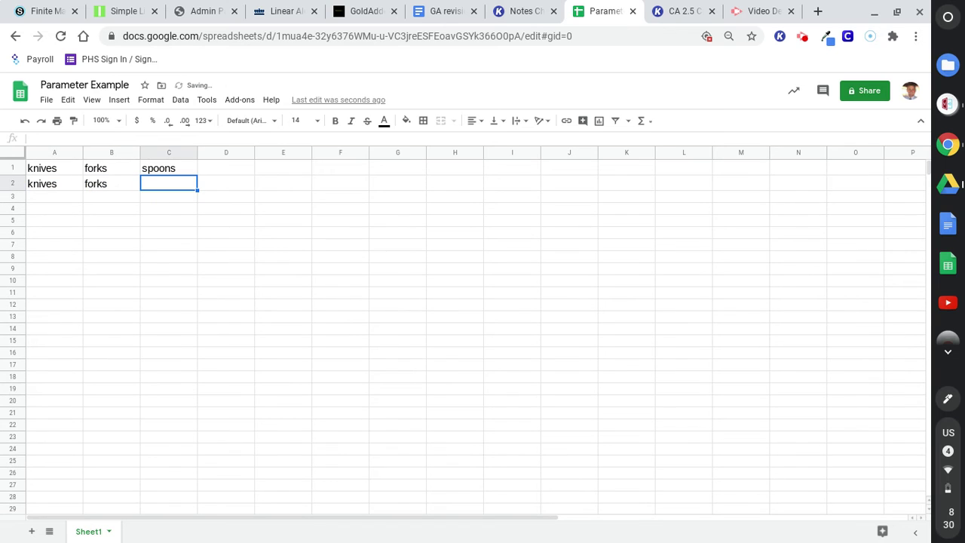
# Enter the variable letters k, f and s in cells A2 to C2 under the matching headings
pyautogui.click(47, 183)
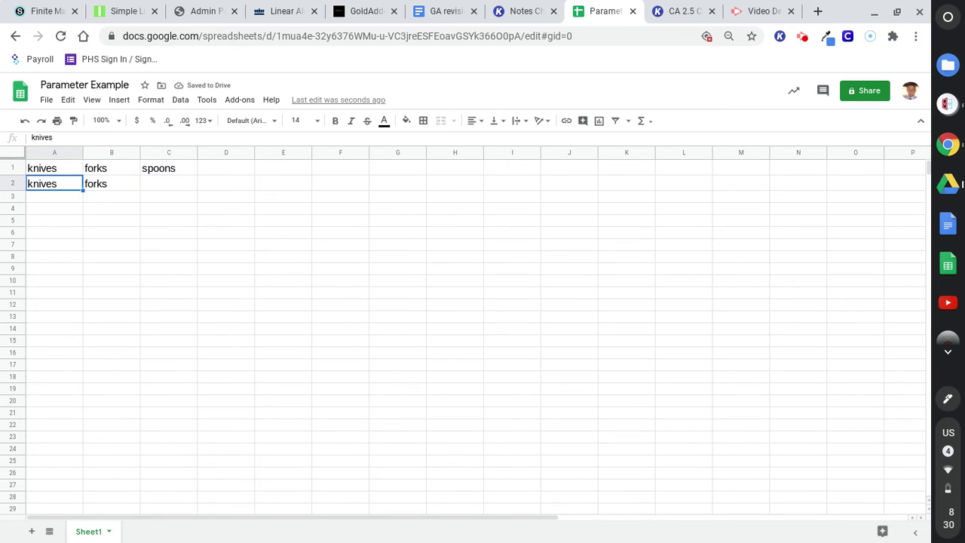
pyautogui.write('k')
pyautogui.press('Tab')
pyautogui.write('f')
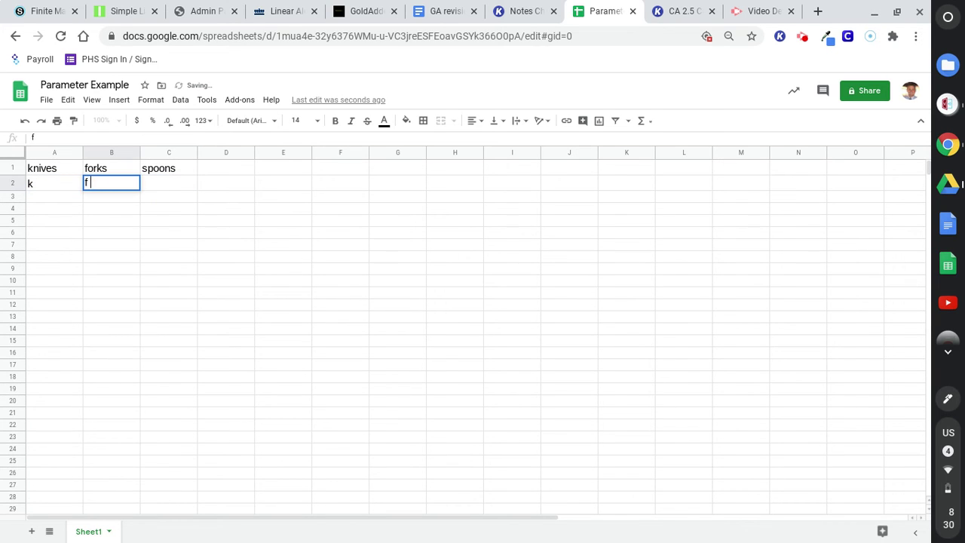
pyautogui.press('Tab')
pyautogui.write('s')
pyautogui.press('Return')
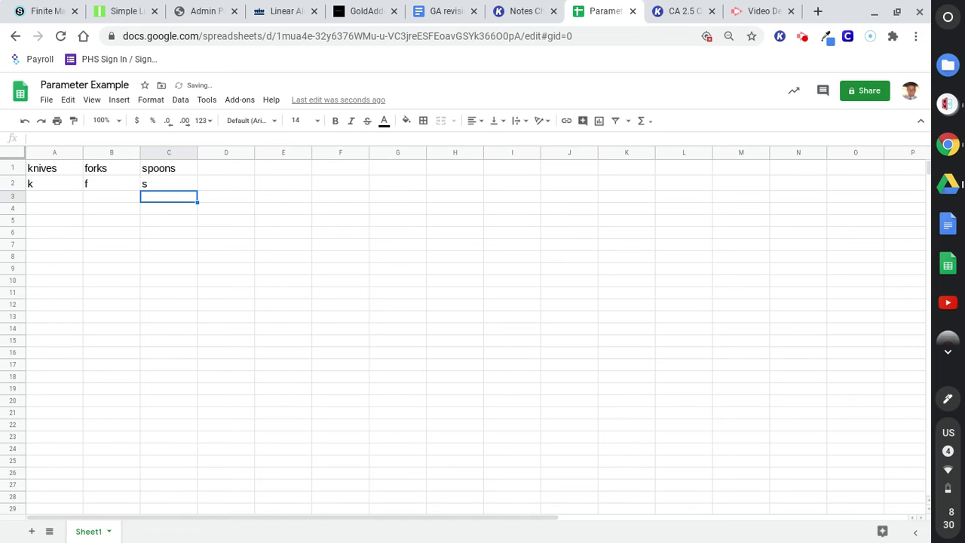
# Check the solution triple in the Kami notes and enter 2s-9, 49-3s and s in cells A3 to C3 of the spreadsheet
pyautogui.press('Left')
pyautogui.press('Left')
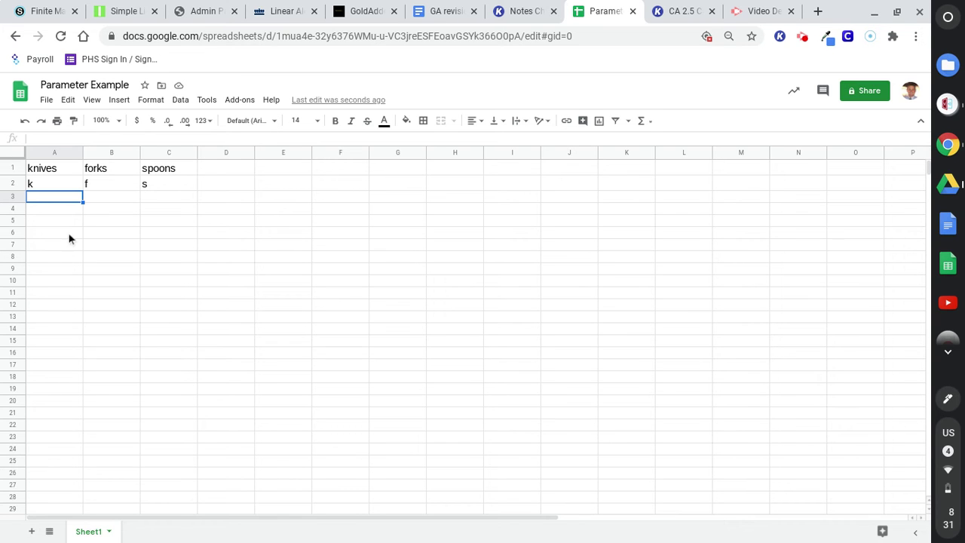
pyautogui.click(520, 21)
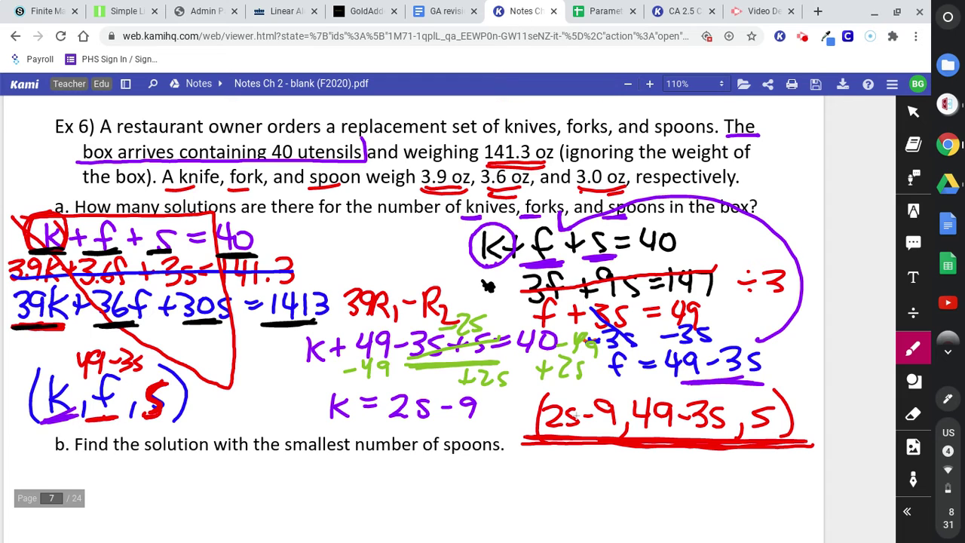
pyautogui.click(612, 9)
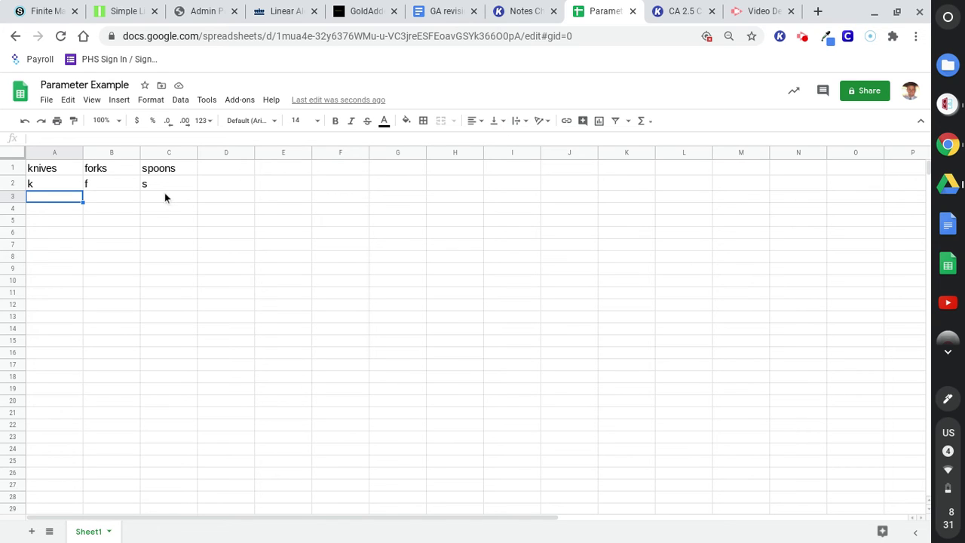
pyautogui.write('2s-9')
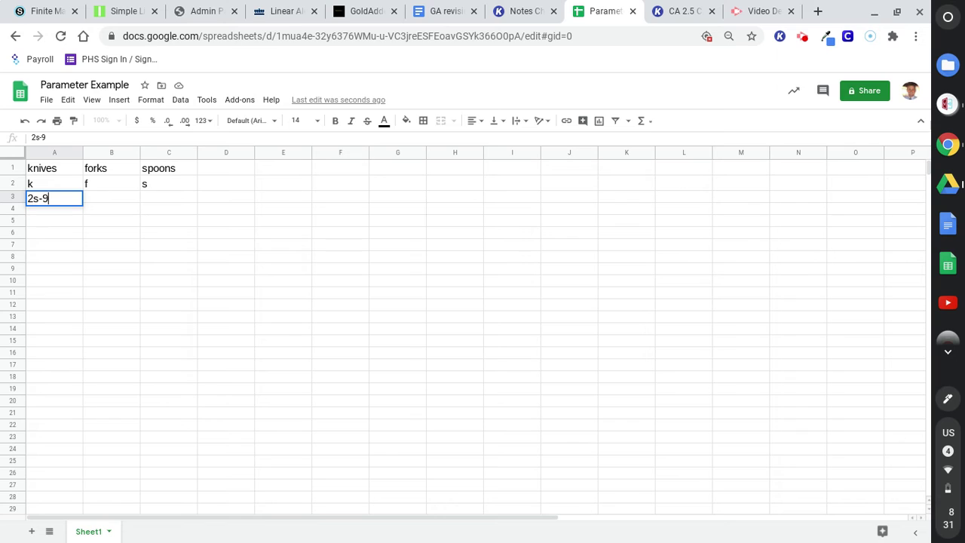
pyautogui.press('Tab')
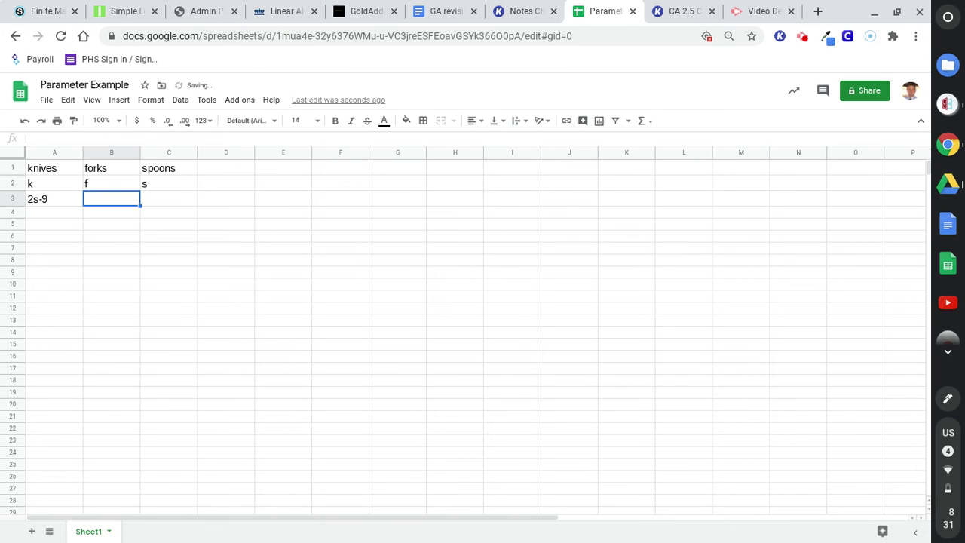
pyautogui.write('49')
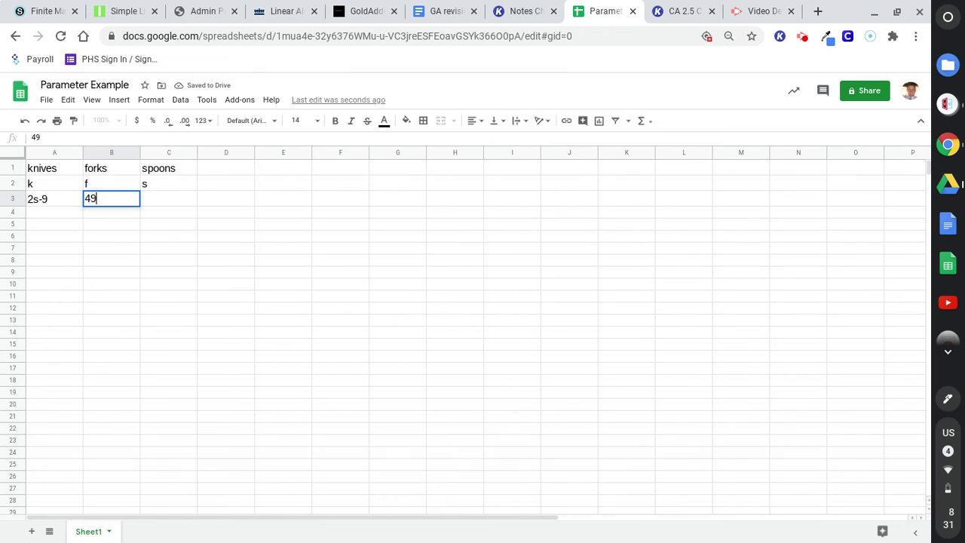
pyautogui.write('-3s')
pyautogui.press('Tab')
pyautogui.write('s')
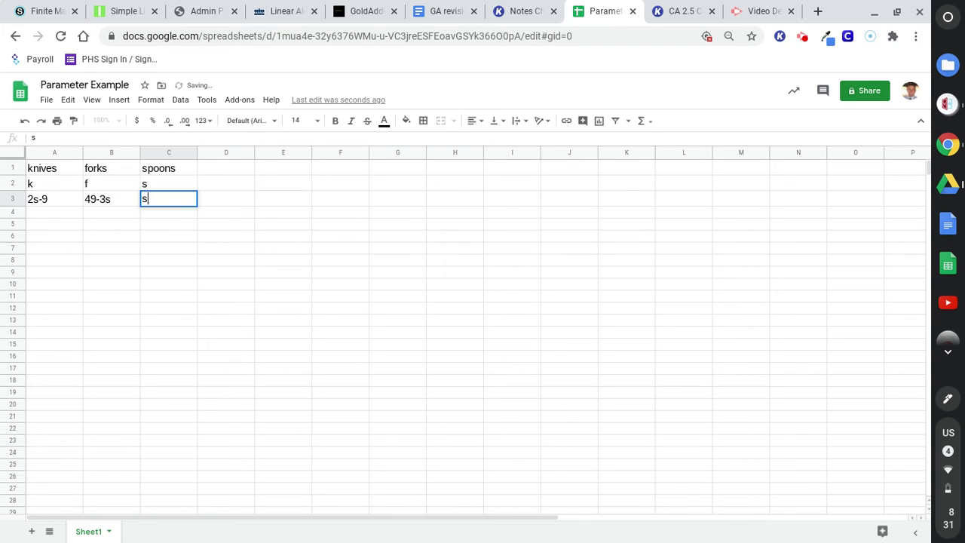
pyautogui.press('Return')
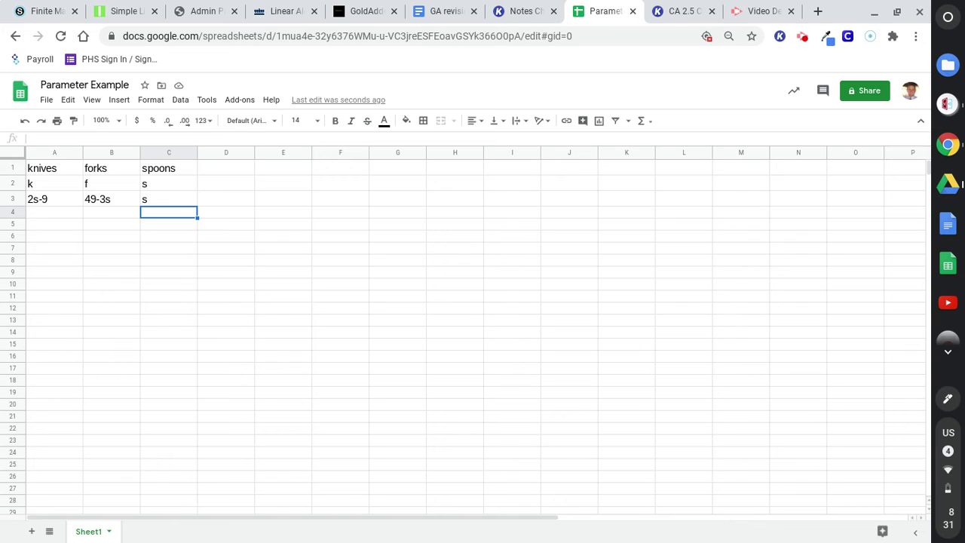
pyautogui.press('Left')
pyautogui.press('Left')
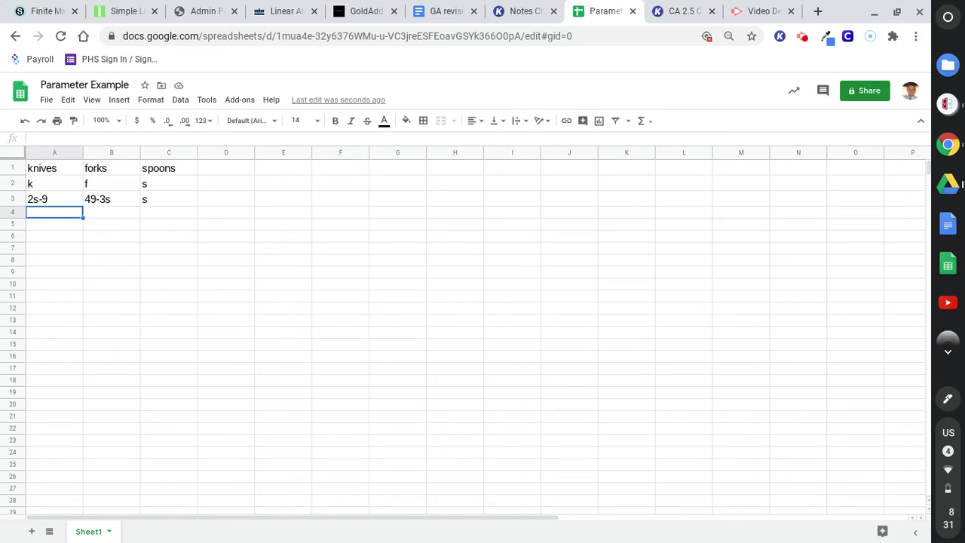
pyautogui.press('Right')
pyautogui.press('Right')
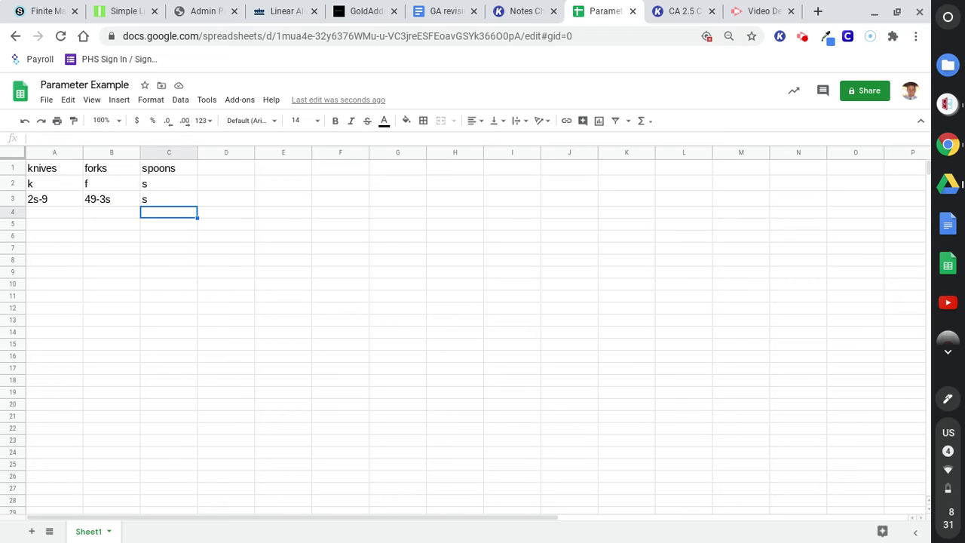
pyautogui.press('Left')
pyautogui.press('Right')
pyautogui.press('Down')
pyautogui.press('Up')
pyautogui.press('Up')
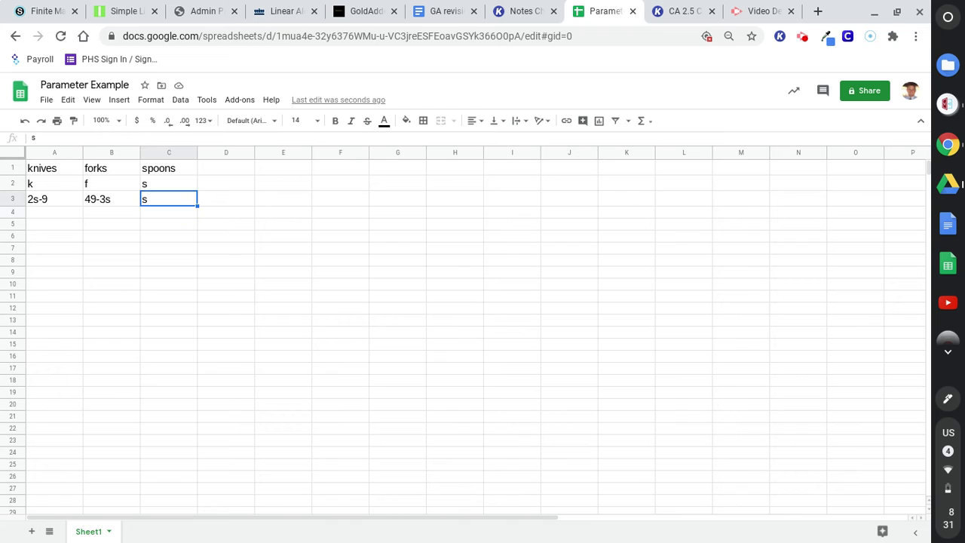
pyautogui.press('Up')
pyautogui.press('Down')
pyautogui.press('Down')
pyautogui.press('Down')
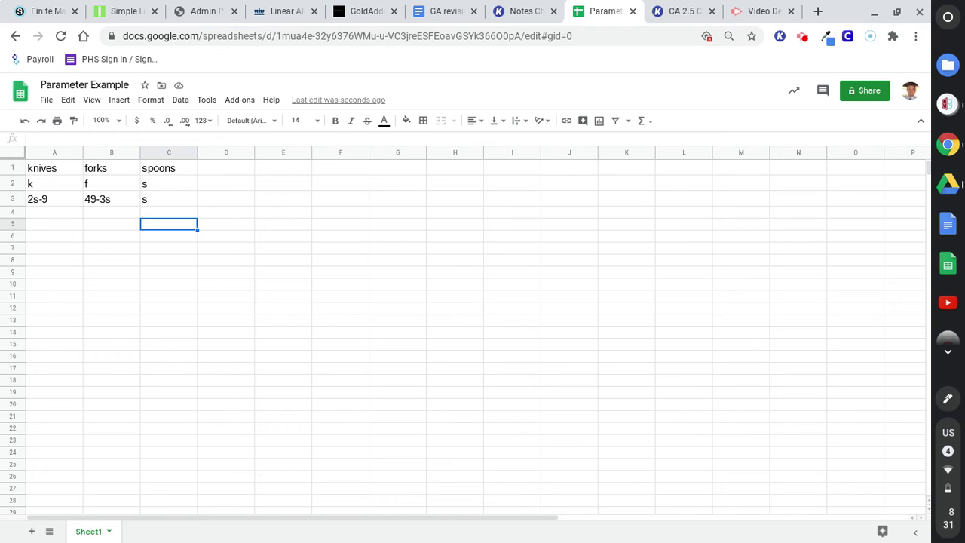
pyautogui.press('Up')
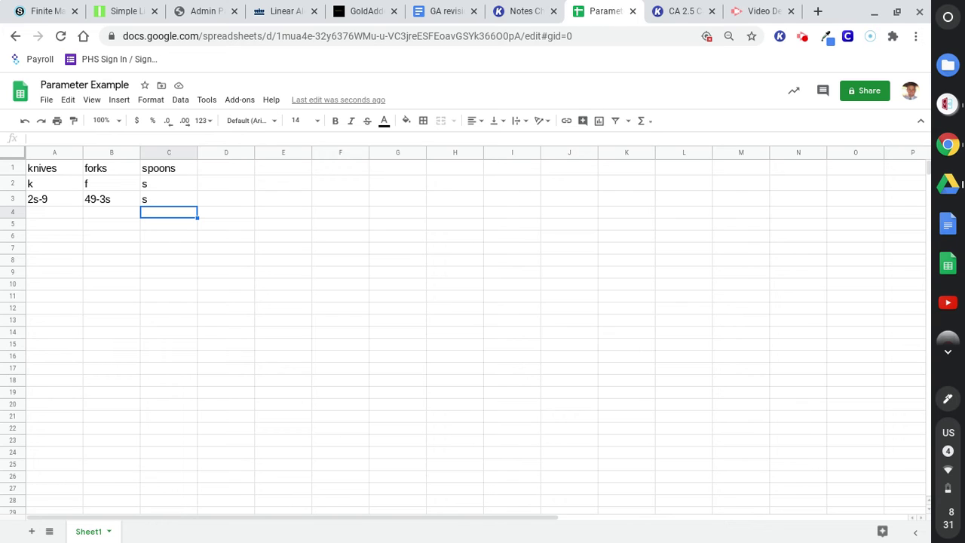
# Enter the knives formula =2*C4-9 in cell A4
pyautogui.click(50, 212)
pyautogui.write('=')
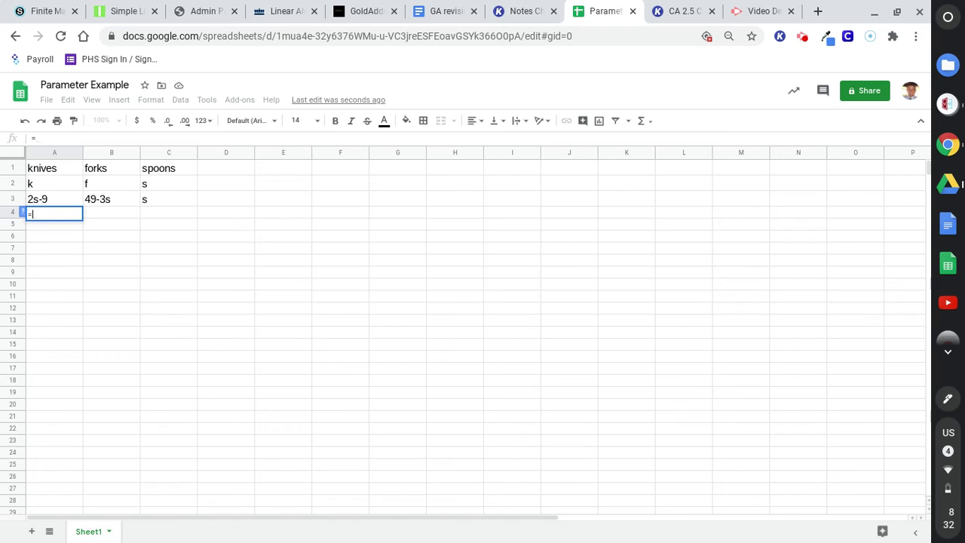
pyautogui.write('2')
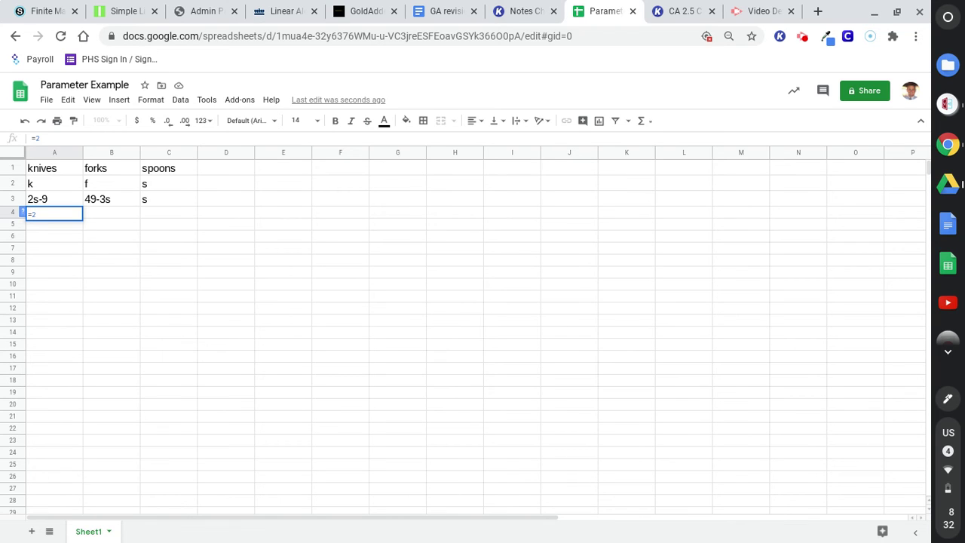
pyautogui.write('*')
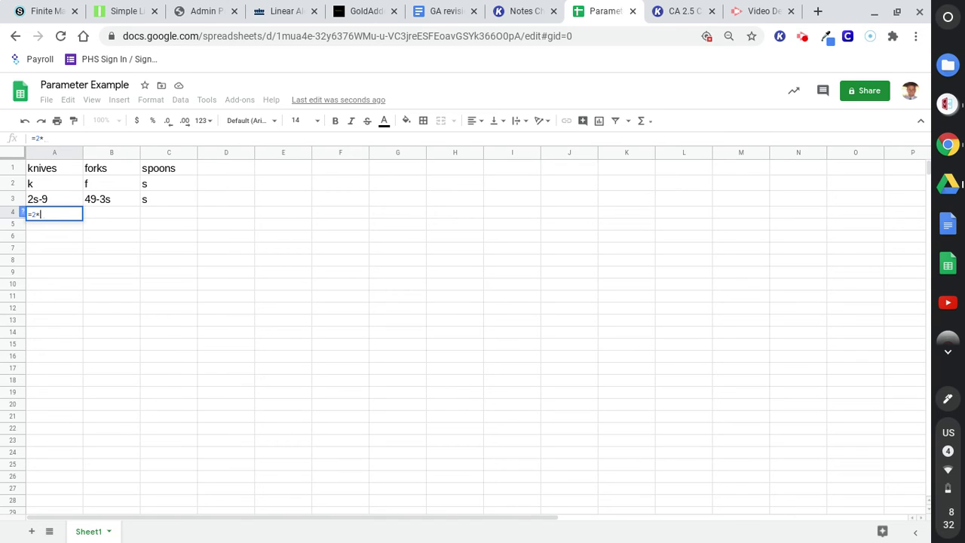
pyautogui.click(160, 214)
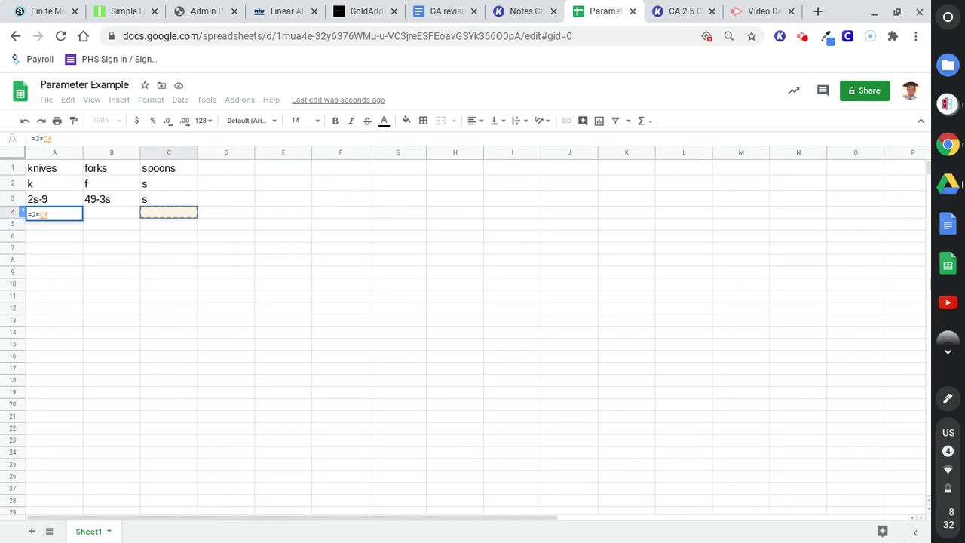
pyautogui.write('-')
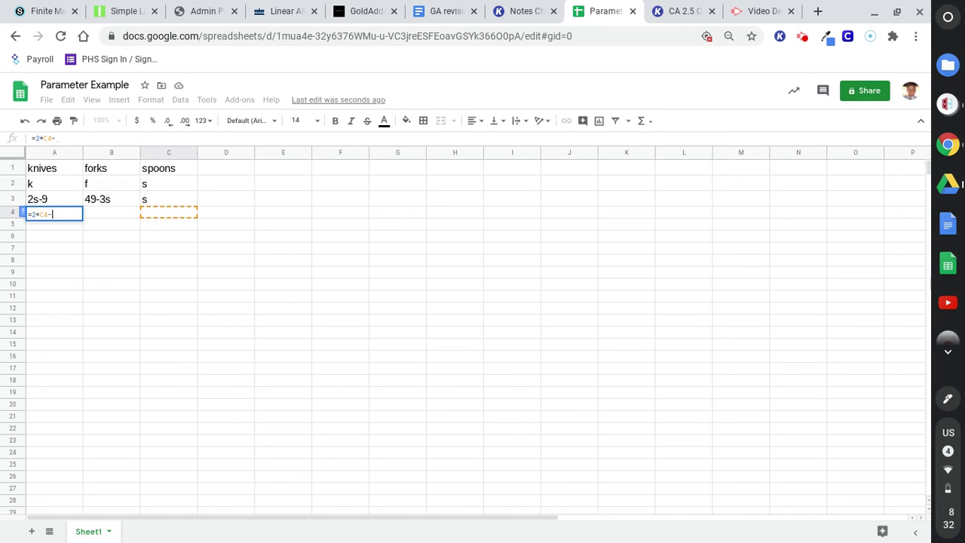
pyautogui.write('9')
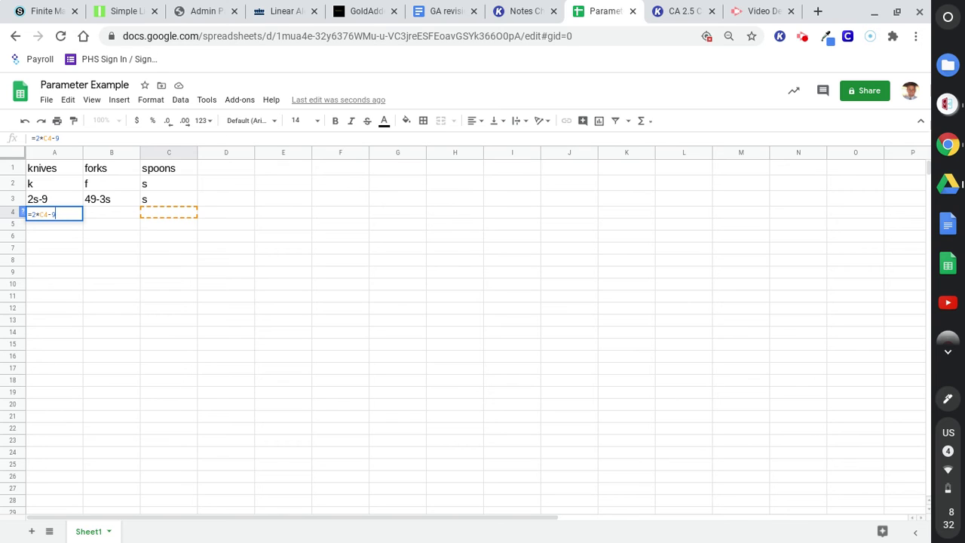
pyautogui.press('Return')
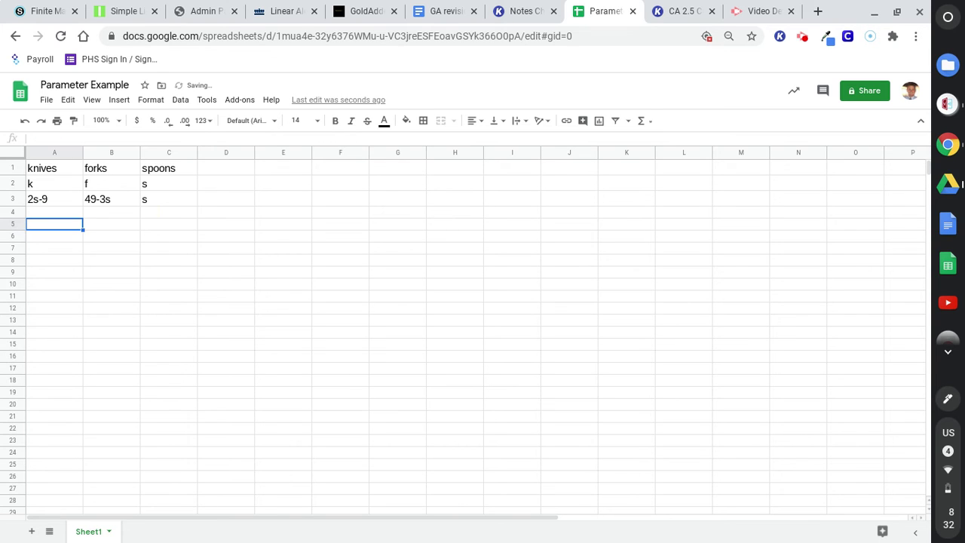
pyautogui.click(54, 214)
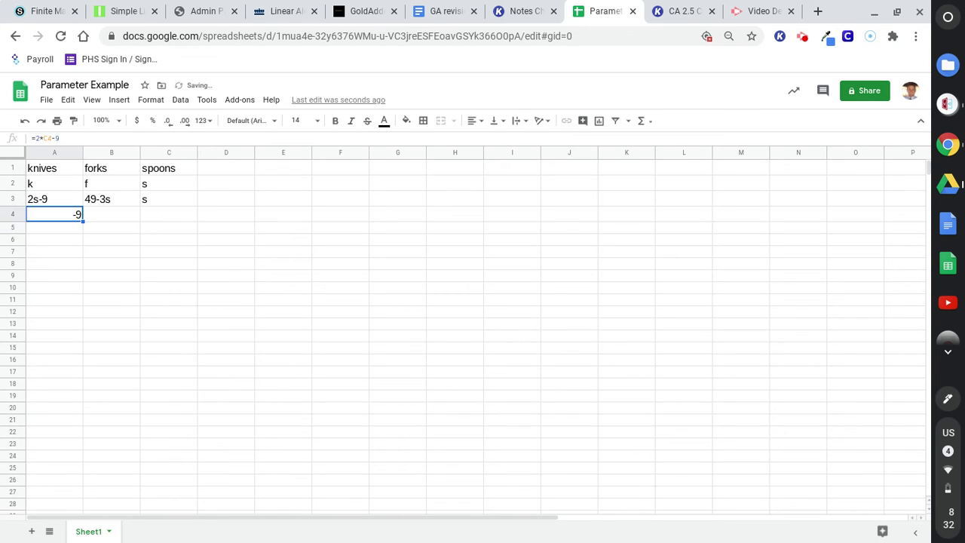
pyautogui.click(55, 227)
pyautogui.click(54, 214)
# Enter 0 as the first spoons value in cell C4
pyautogui.click(111, 214)
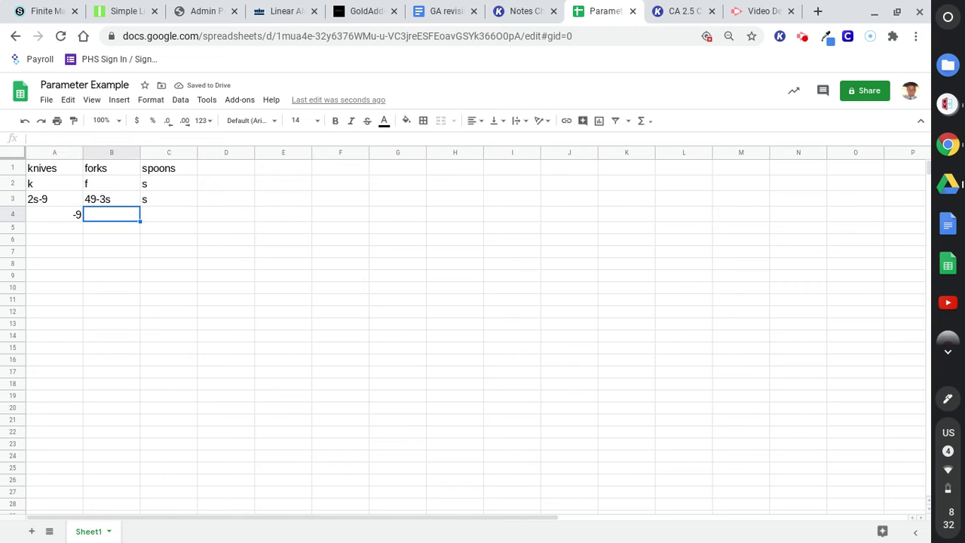
pyautogui.click(168, 214)
pyautogui.write('0')
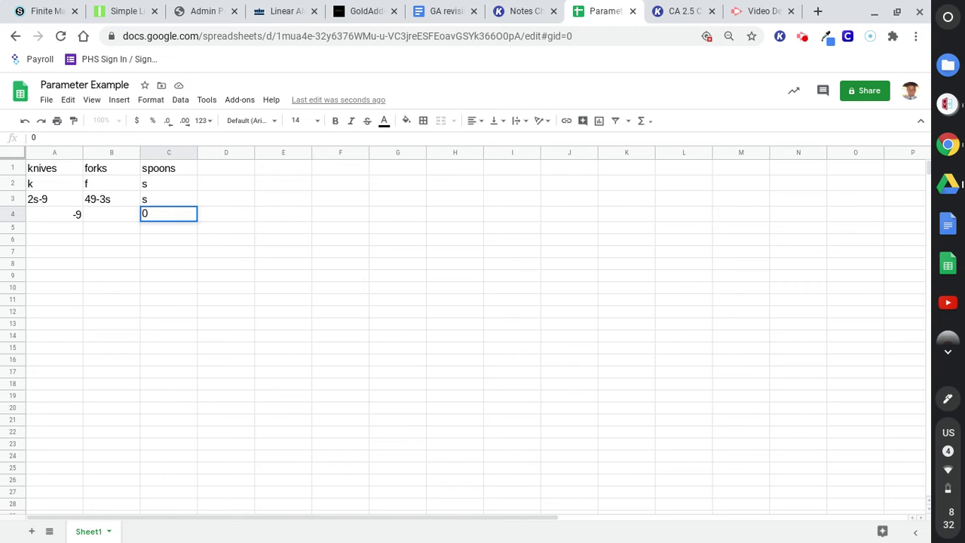
pyautogui.press('Return')
pyautogui.click(168, 214)
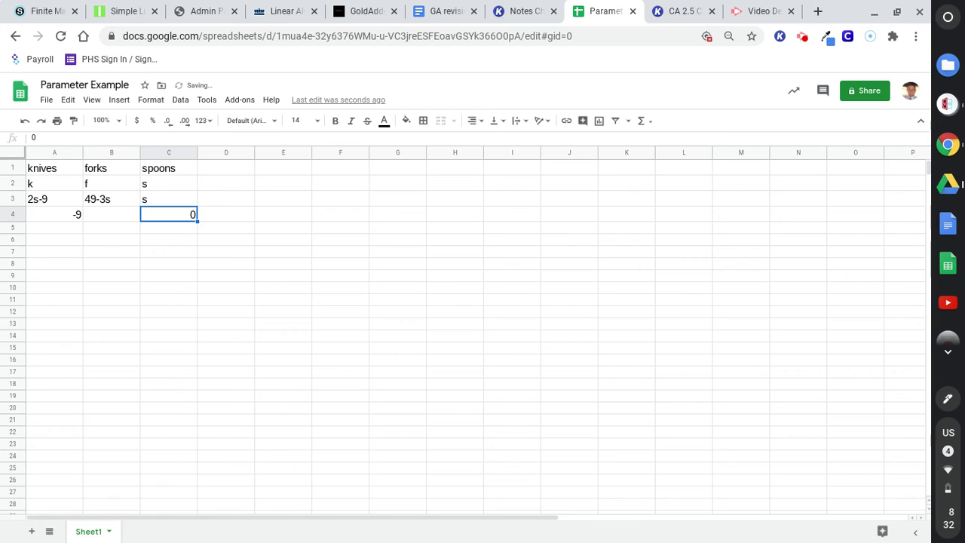
# Test the knives formula by changing the spoons value in C4 to 1 and setting it back to 0
pyautogui.click(169, 226)
pyautogui.click(169, 214)
pyautogui.click(168, 227)
pyautogui.click(169, 214)
pyautogui.write('1')
pyautogui.press('Return')
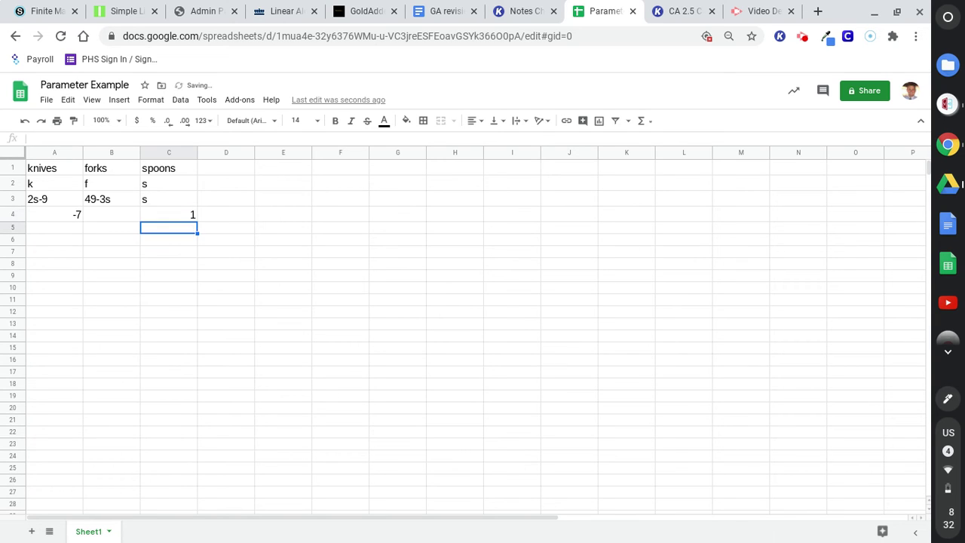
pyautogui.click(169, 214)
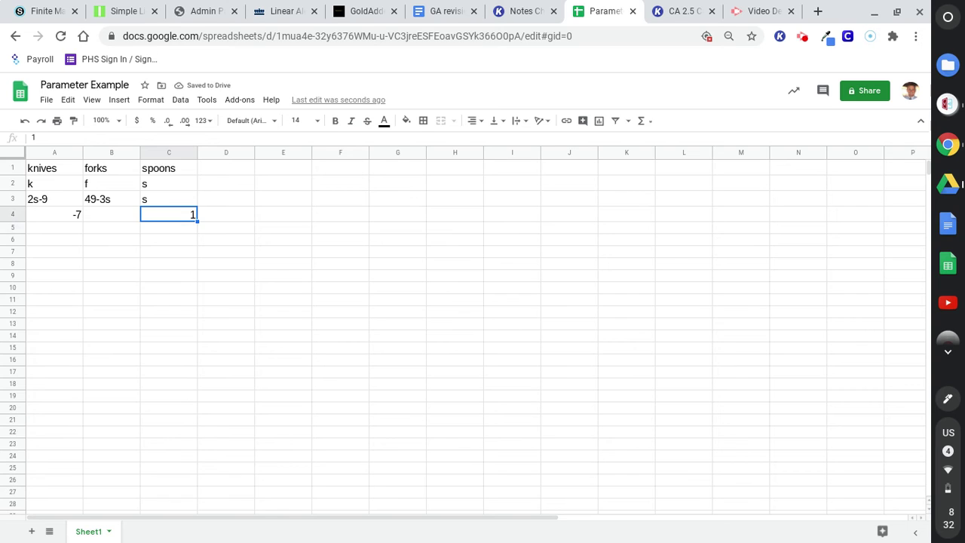
pyautogui.click(168, 227)
pyautogui.click(169, 214)
pyautogui.write('0')
pyautogui.press('Return')
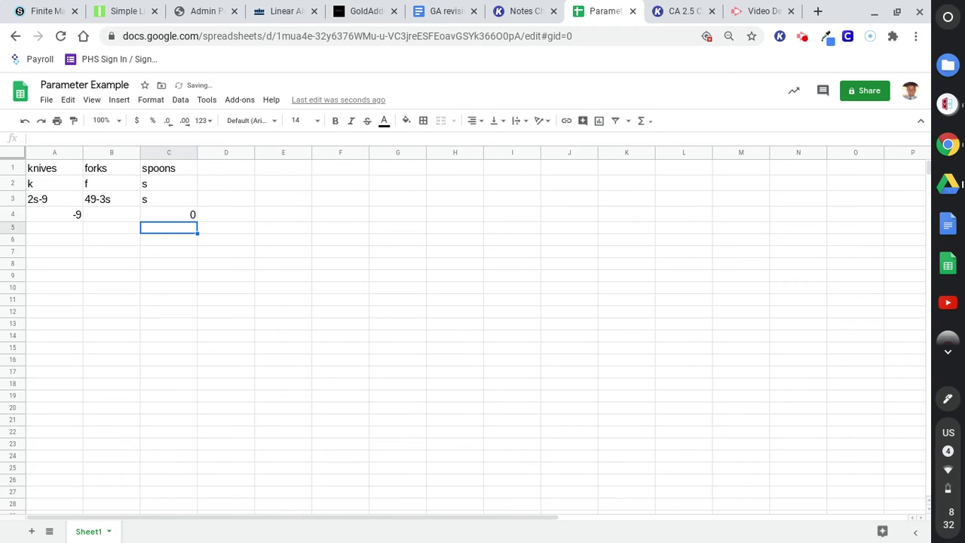
pyautogui.click(168, 214)
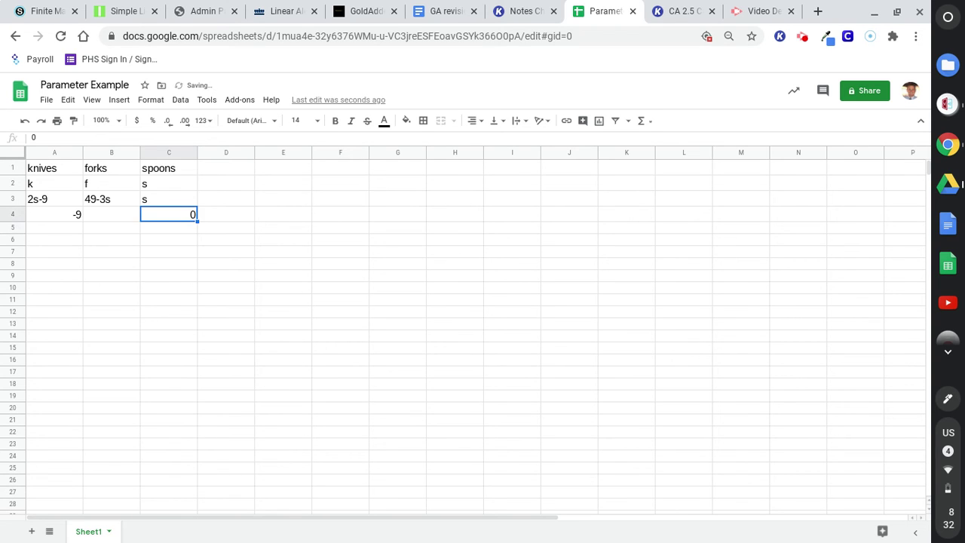
# Enter the forks formula =49-3*C4 in cell B4
pyautogui.click(111, 214)
pyautogui.click(169, 214)
pyautogui.click(112, 214)
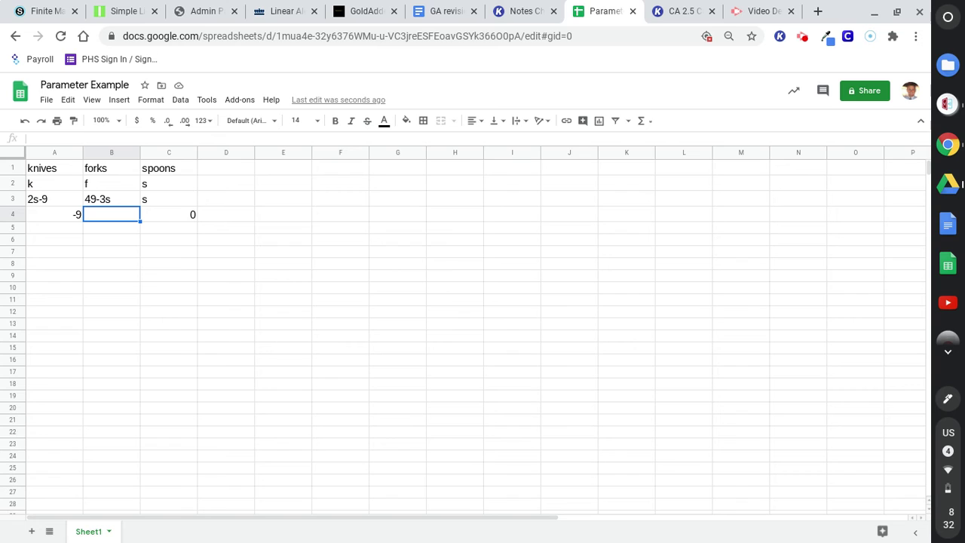
pyautogui.write('=')
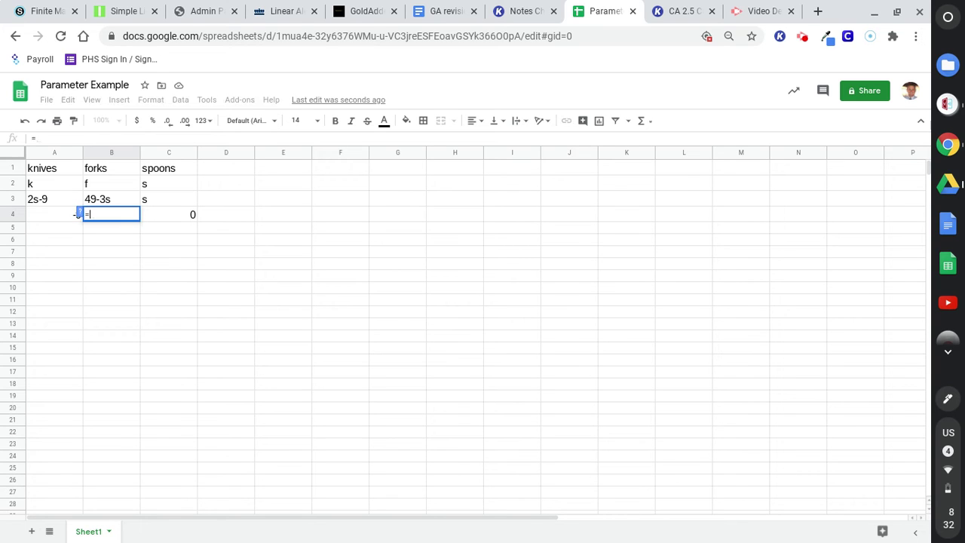
pyautogui.write('49-')
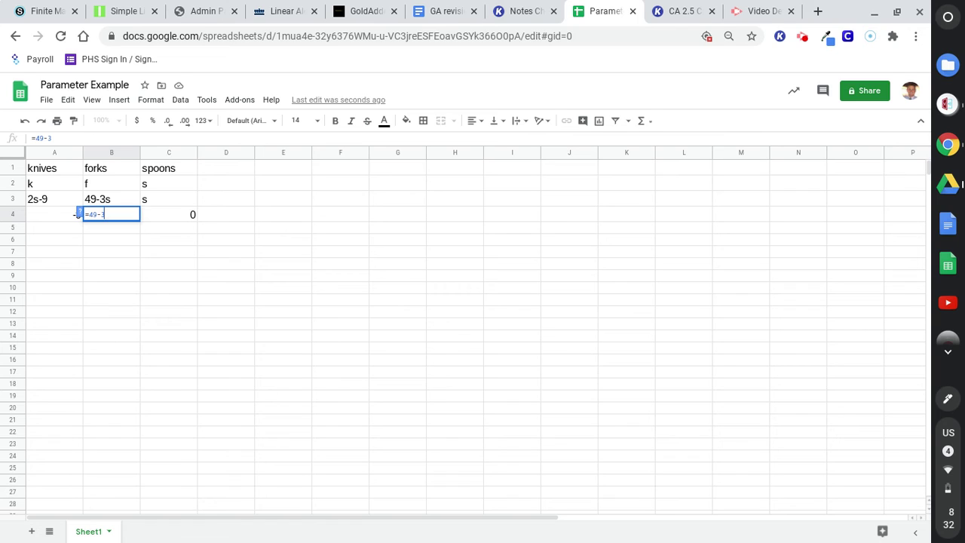
pyautogui.write('3*')
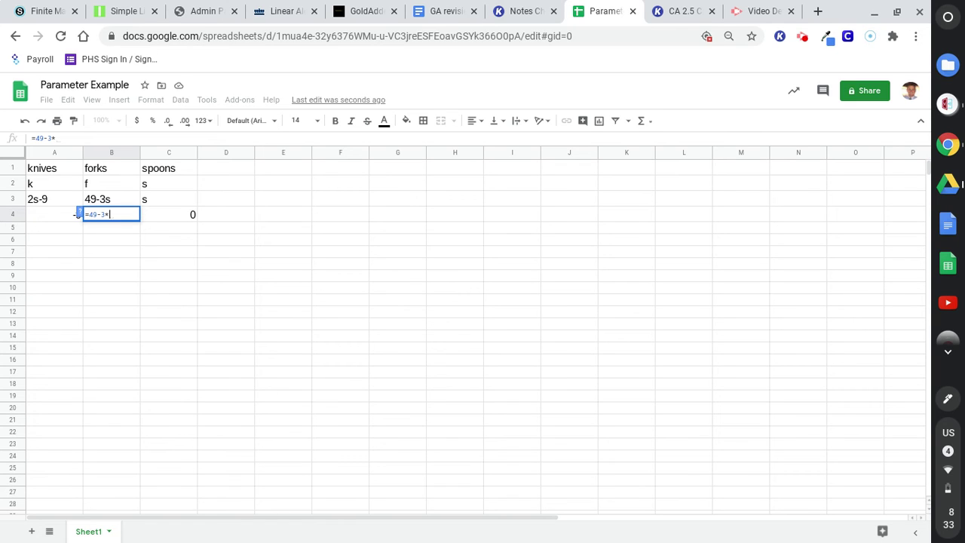
pyautogui.click(183, 217)
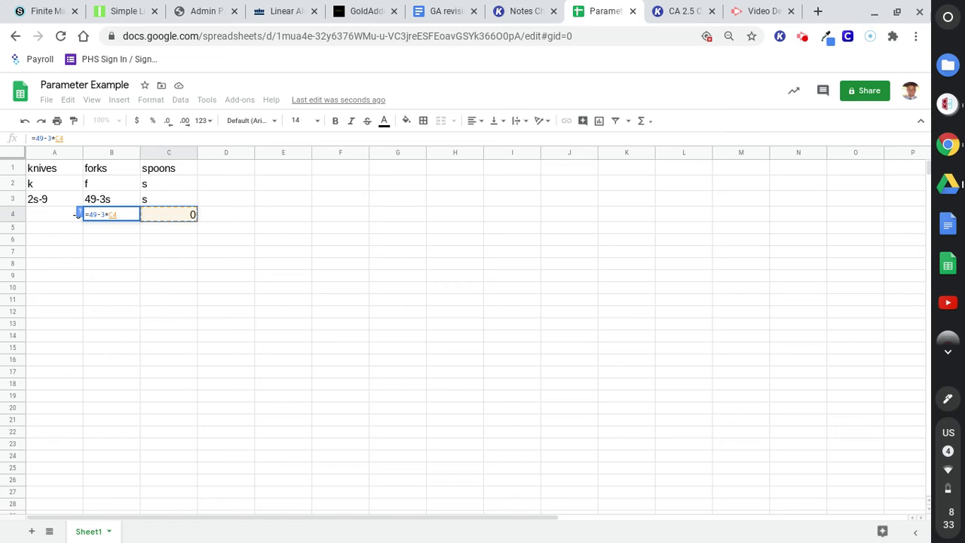
pyautogui.press('Return')
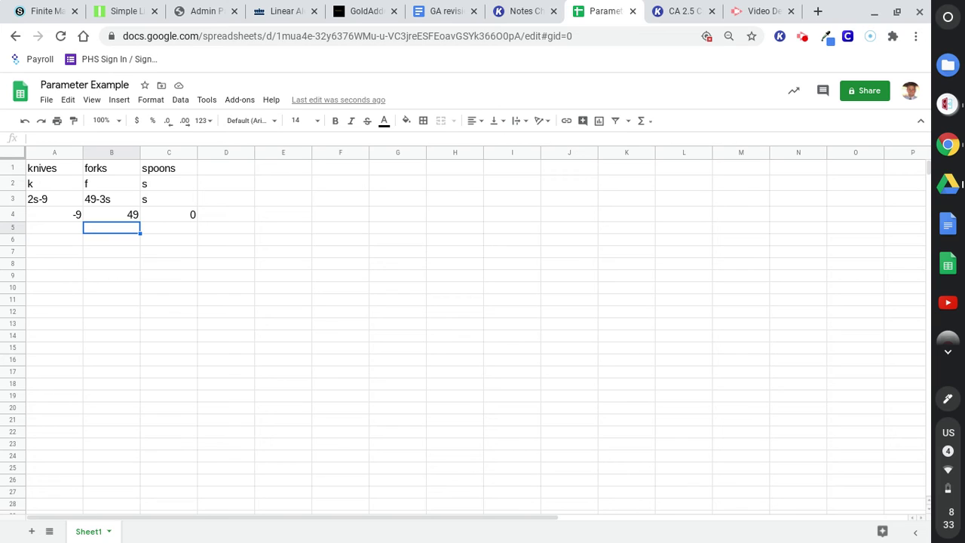
# Enter 1 as the second spoons value in cell C5
pyautogui.moveTo(62, 216); pyautogui.dragTo(170, 220)
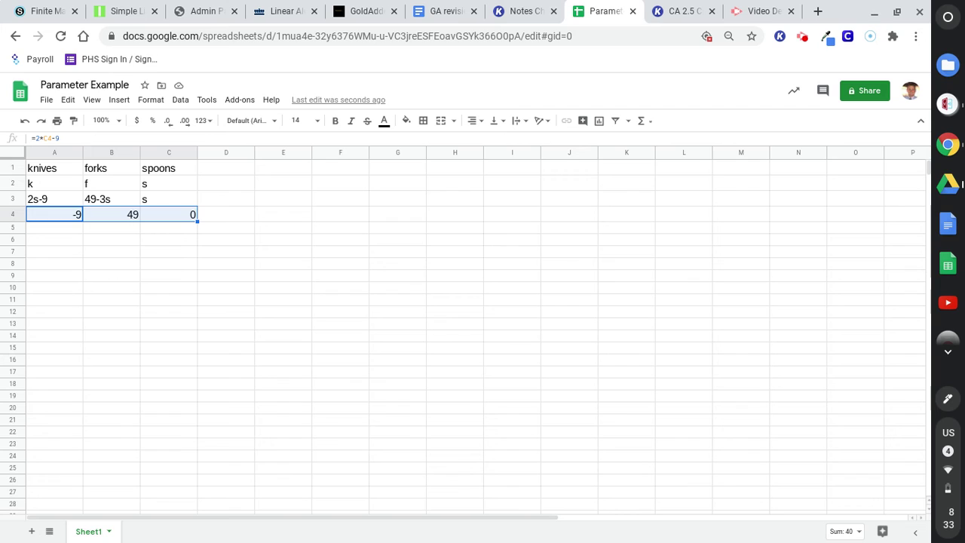
pyautogui.moveTo(198, 233); pyautogui.dragTo(186, 214)
pyautogui.click(187, 230)
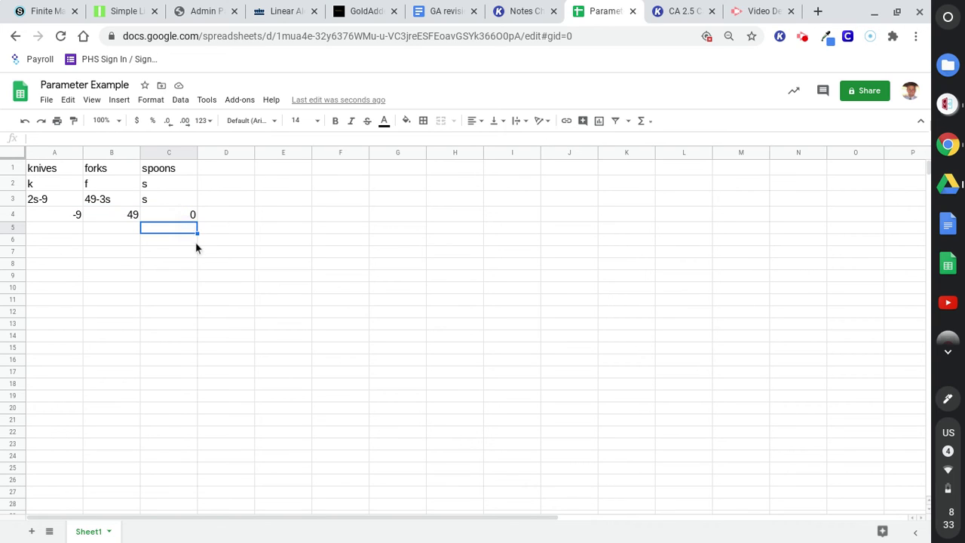
pyautogui.write('1')
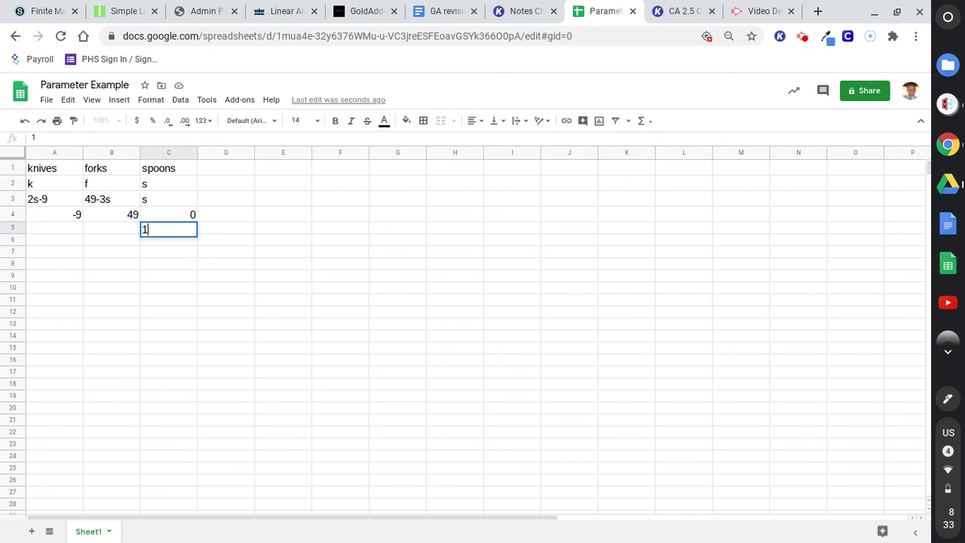
pyautogui.press('Return')
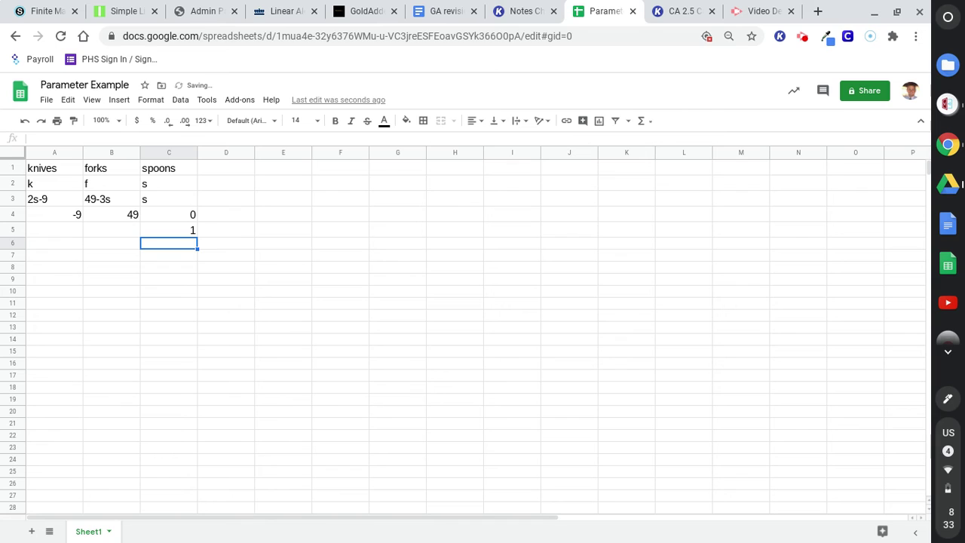
# Try entering 2 in C6 and extending the spoons series down column C to 17, and undo both changes
pyautogui.write('2')
pyautogui.press('Return')
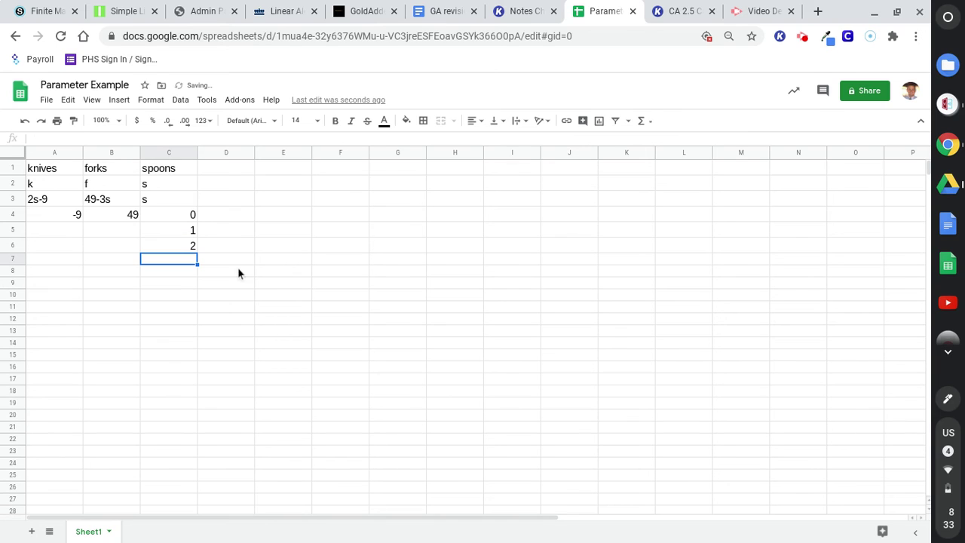
pyautogui.moveTo(176, 219); pyautogui.dragTo(187, 433)
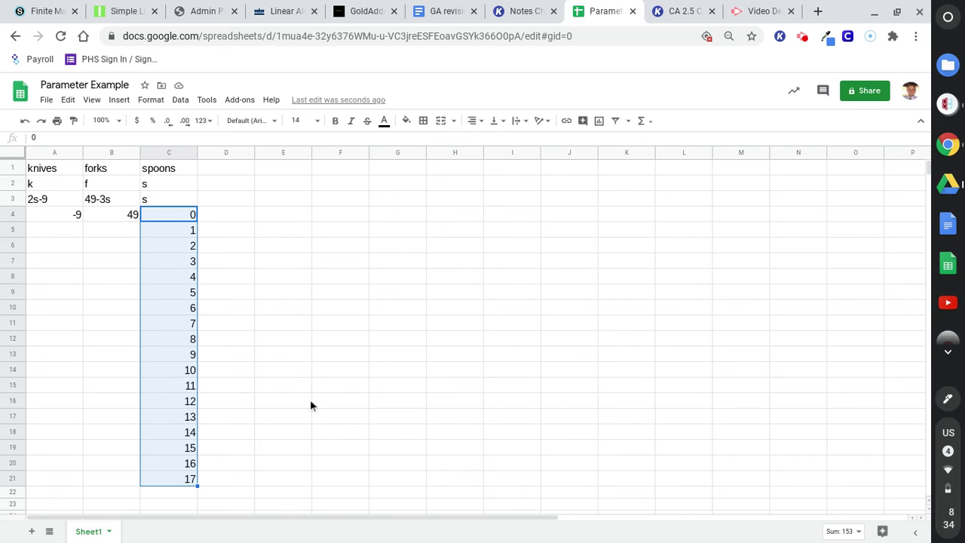
pyautogui.hotkey('ctrl', 'z')
pyautogui.hotkey('ctrl', 'z')
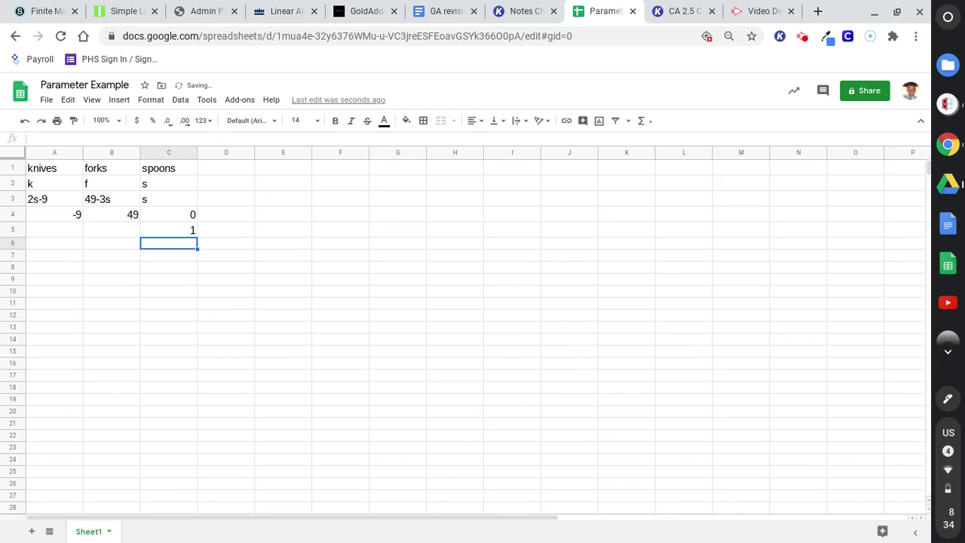
# Enter 2 in C6 and extend the number series from C4 to C6 down column C to 22
pyautogui.click(174, 234)
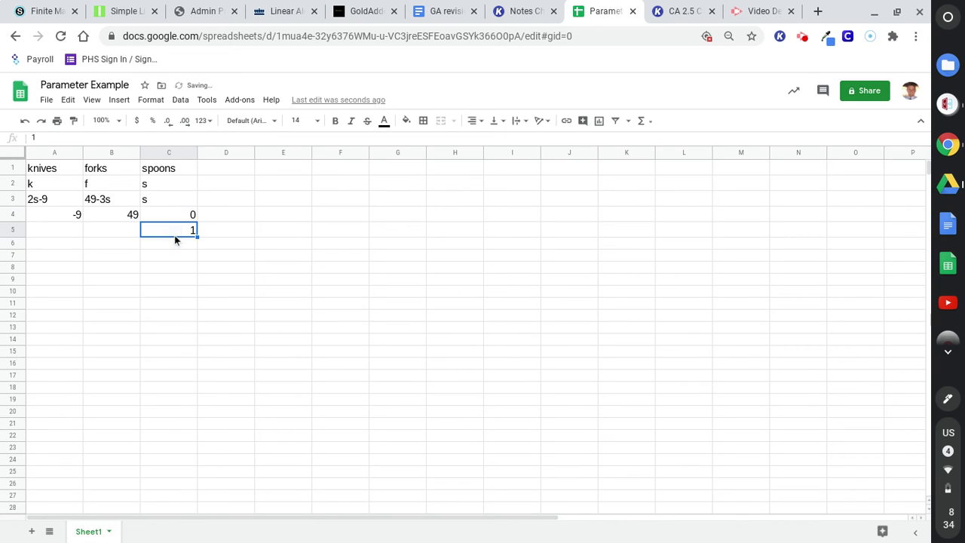
pyautogui.press('Down')
pyautogui.write('2')
pyautogui.press('Return')
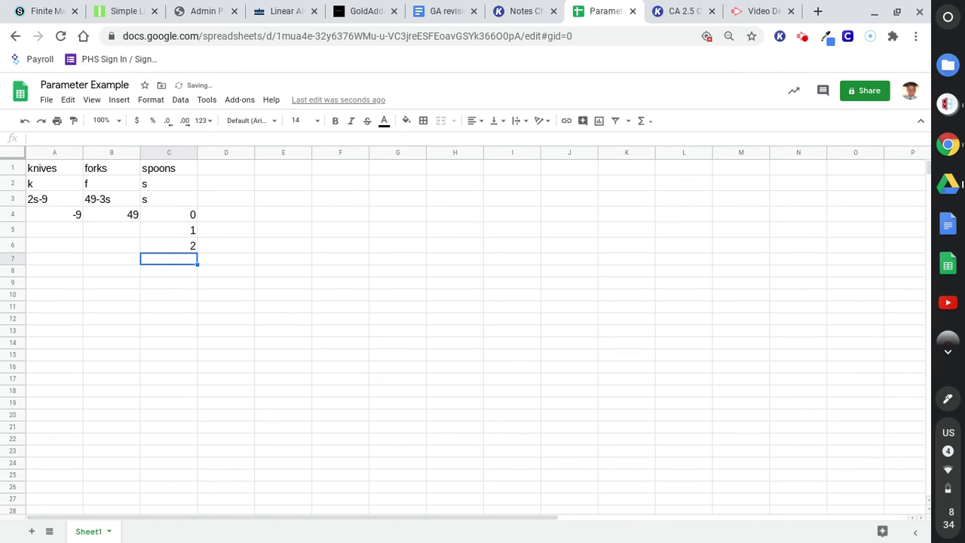
pyautogui.click(172, 217)
pyautogui.moveTo(171, 218); pyautogui.dragTo(173, 242)
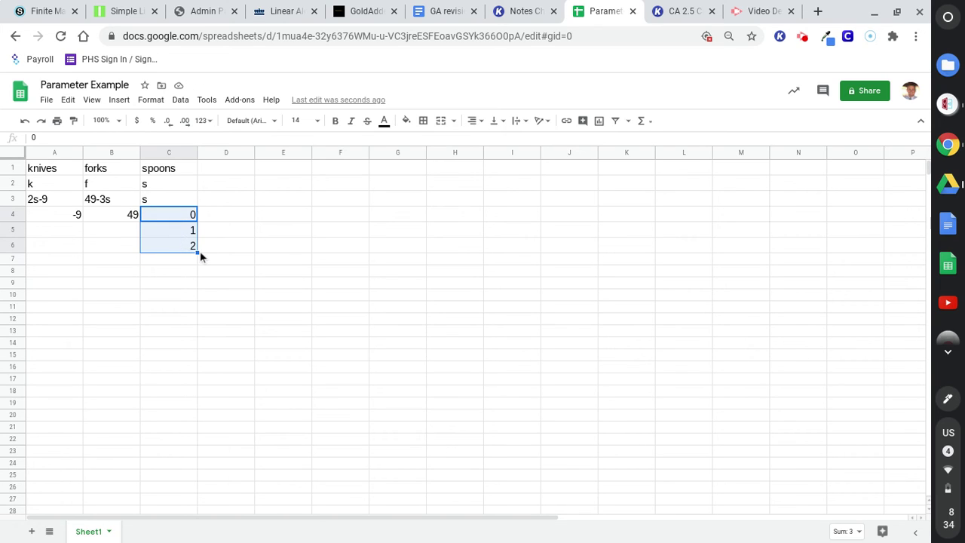
pyautogui.moveTo(197, 252); pyautogui.dragTo(201, 485)
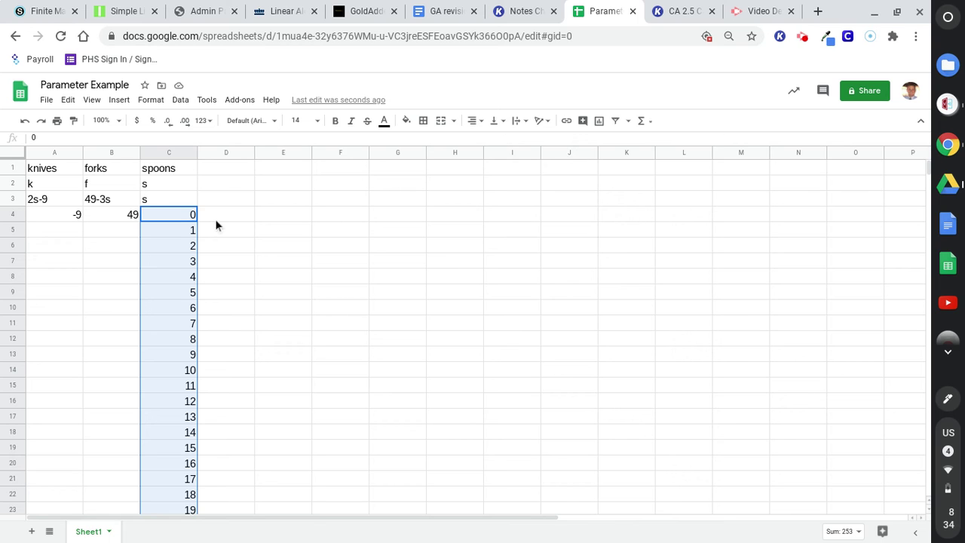
# Fill the knives and forks formulas from A4:B4 down to row 22
pyautogui.click(58, 217)
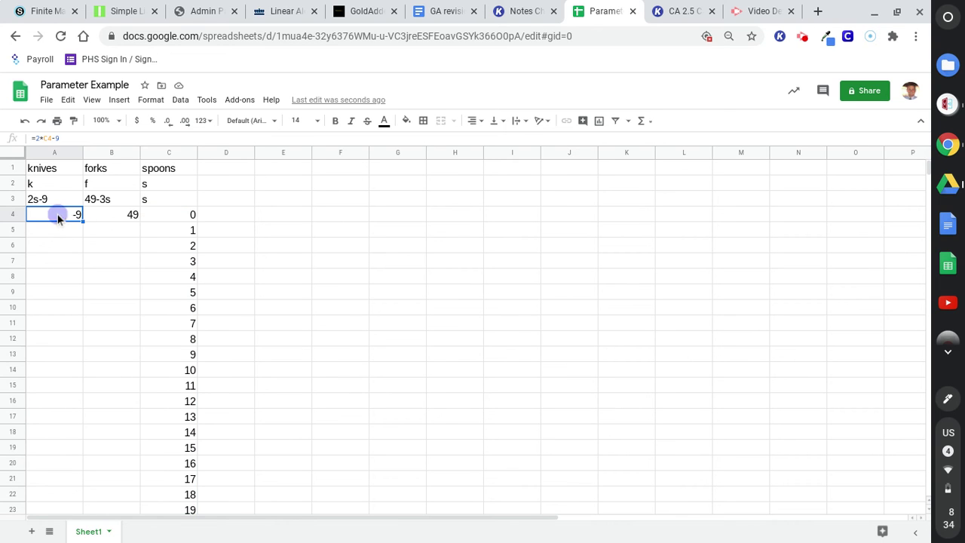
pyautogui.click(85, 247)
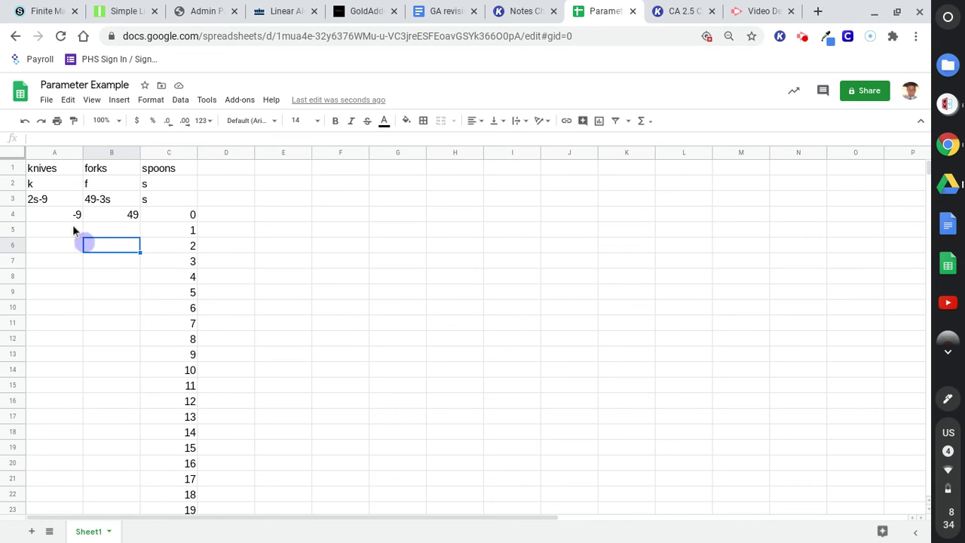
pyautogui.moveTo(65, 216); pyautogui.dragTo(106, 218)
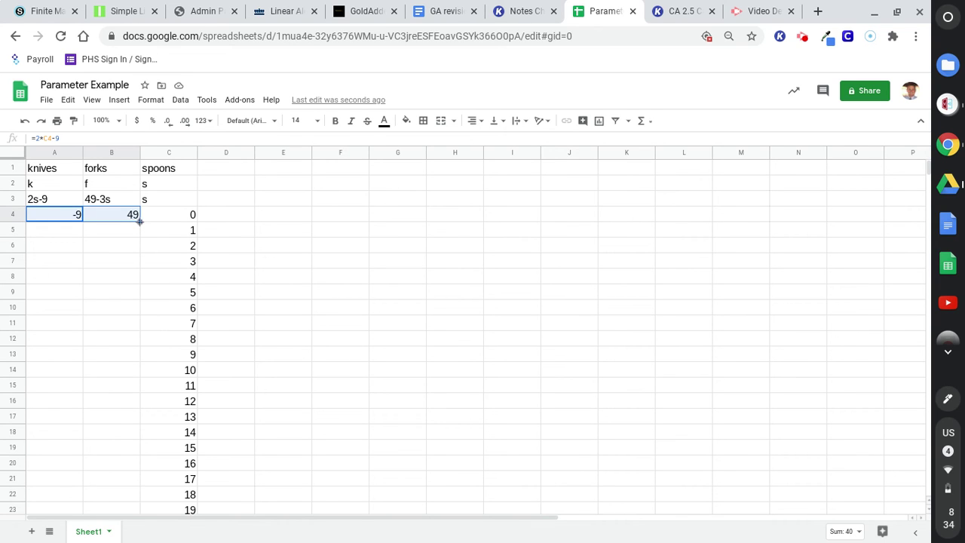
pyautogui.moveTo(139, 221); pyautogui.dragTo(126, 496)
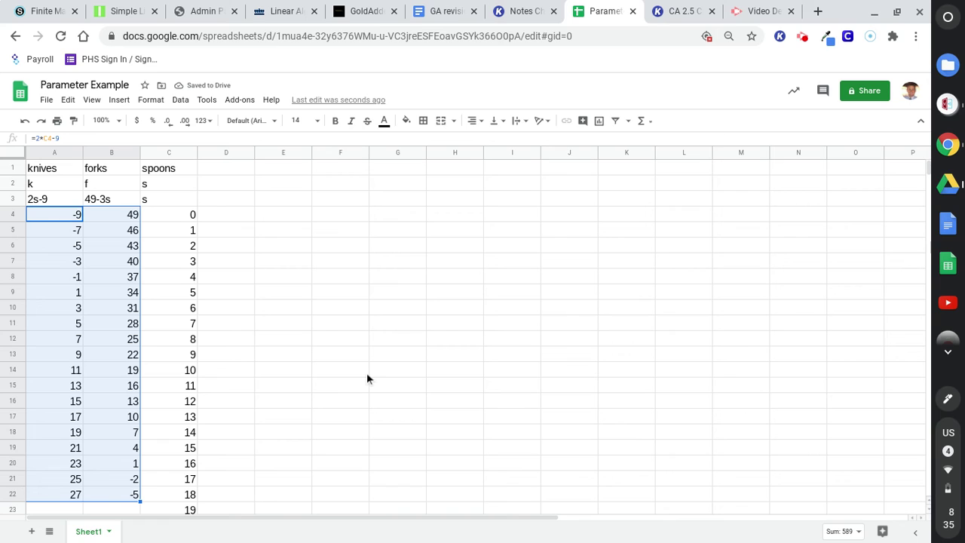
# Try extending the knives and forks formulas in columns A and B down to row 26, and undo the extension
pyautogui.scroll(-2, 770, 345)
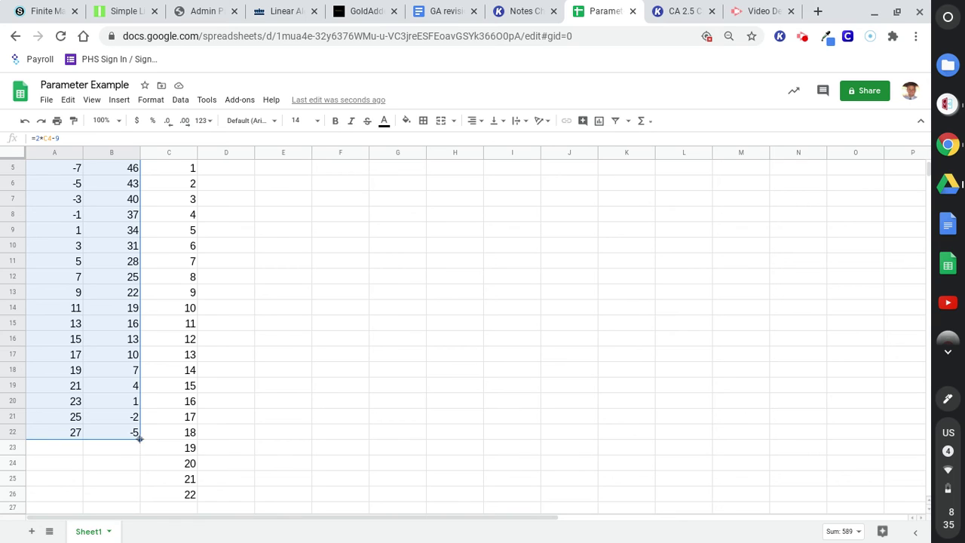
pyautogui.moveTo(139, 438); pyautogui.dragTo(135, 496)
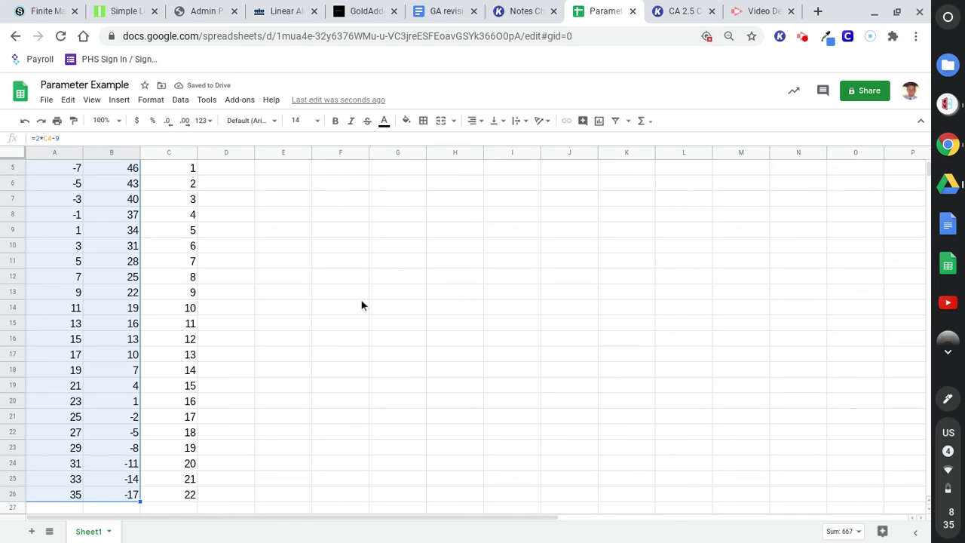
pyautogui.click(454, 339)
pyautogui.click(315, 279)
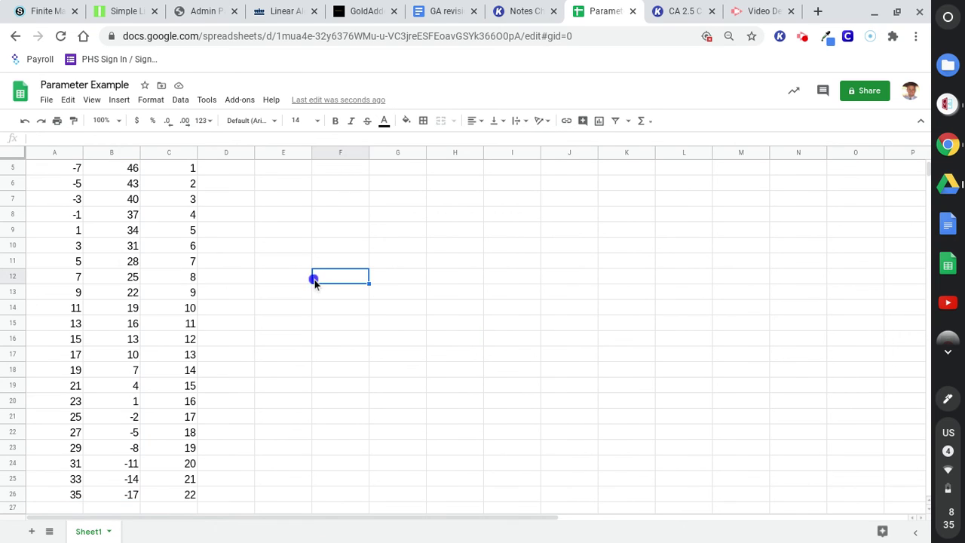
pyautogui.click(272, 282)
pyautogui.hscroll(3, 350, 386)
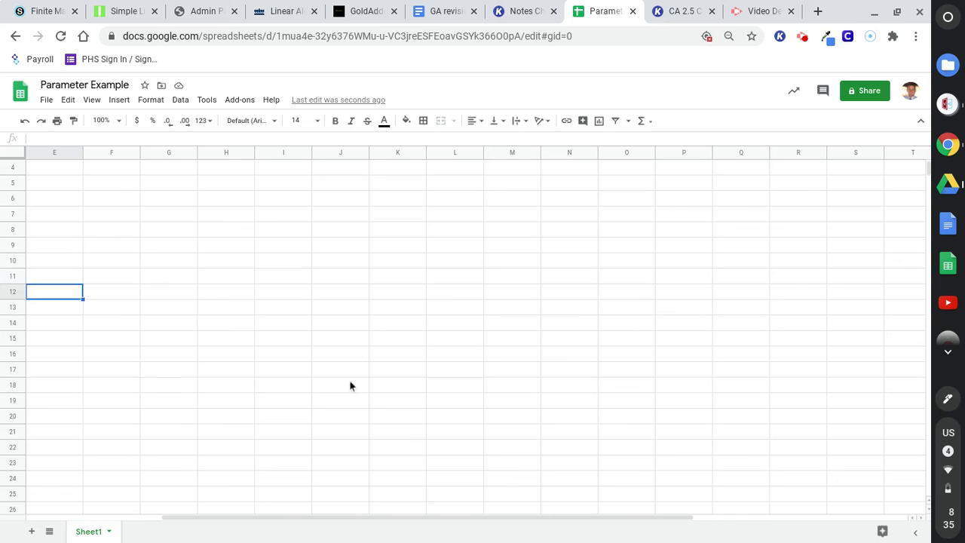
pyautogui.scroll(2, 354, 386)
pyautogui.hscroll(-1, 354, 386)
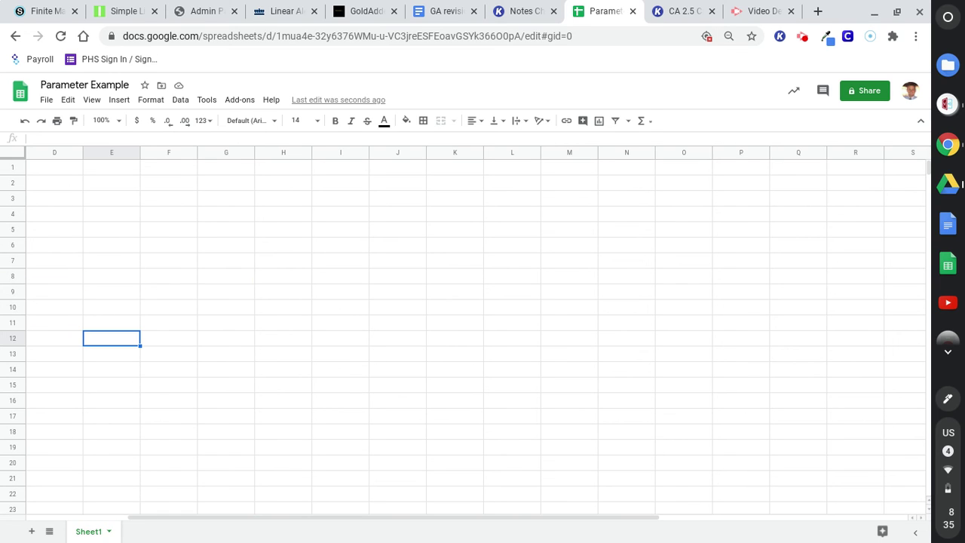
pyautogui.click(394, 212)
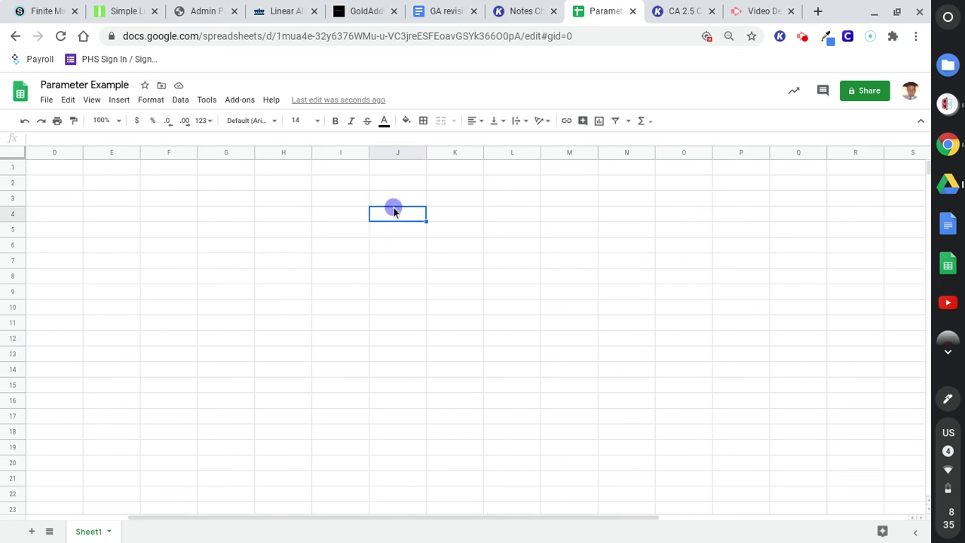
pyautogui.hotkey('ctrl', 'z')
pyautogui.click(357, 239)
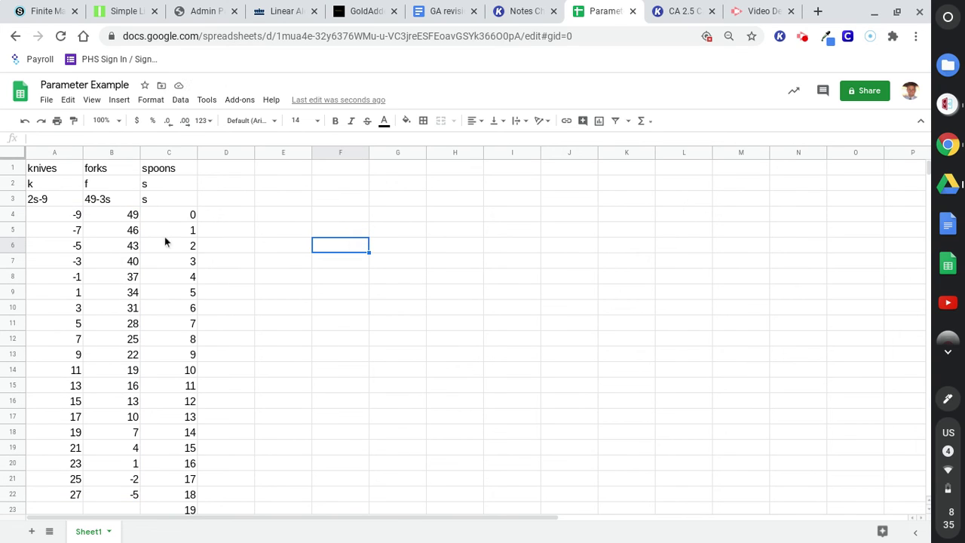
# Shade rows 4 to 8, which contain negative knives values, with a red fill
pyautogui.click(15, 216)
pyautogui.moveTo(17, 218); pyautogui.dragTo(17, 277)
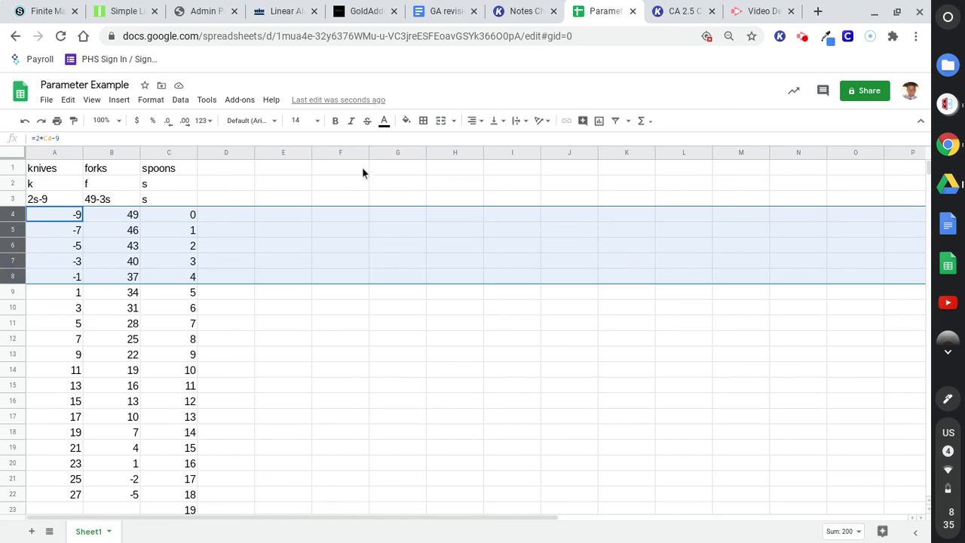
pyautogui.click(407, 121)
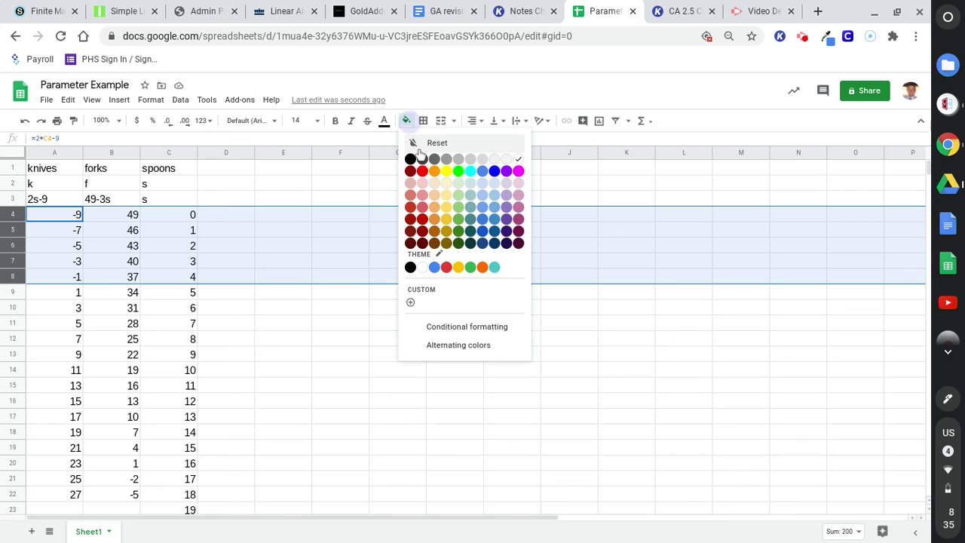
pyautogui.click(423, 174)
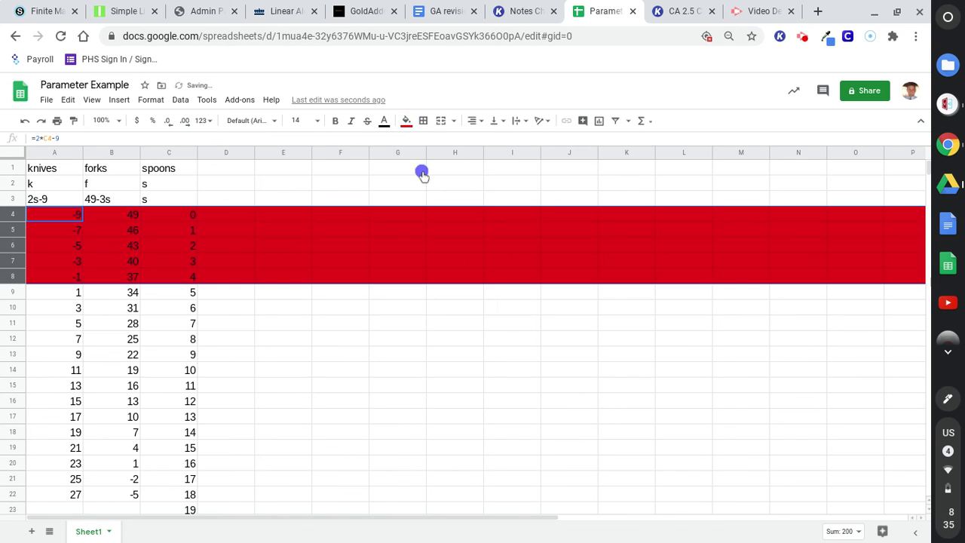
pyautogui.click(343, 293)
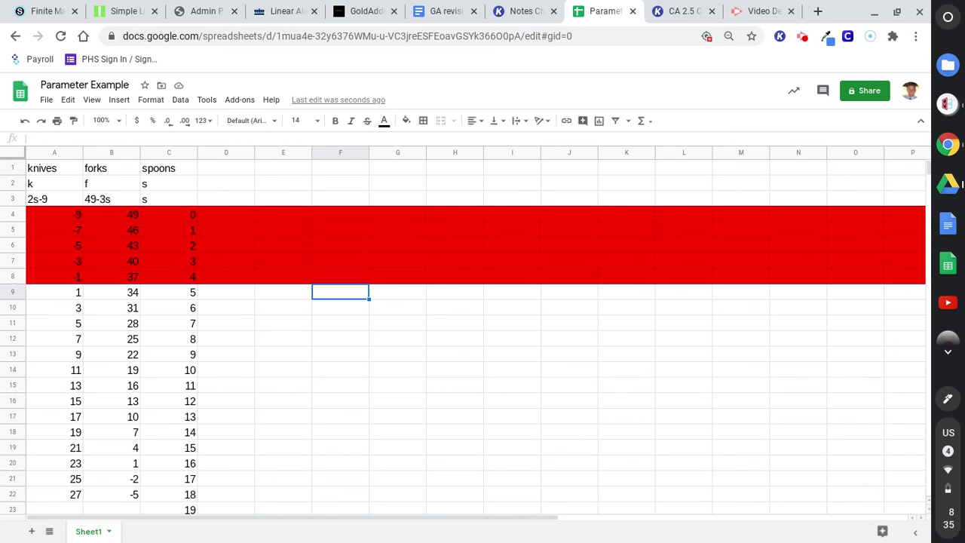
# Shade rows 21 to 26, from the first negative forks value onward, with a red fill
pyautogui.scroll(-3, 475, 331)
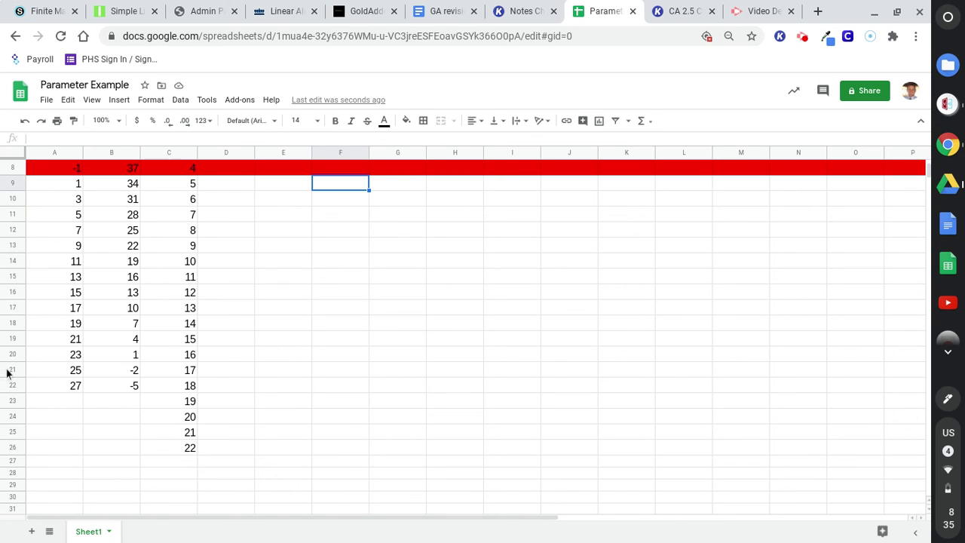
pyautogui.moveTo(13, 373); pyautogui.dragTo(64, 389)
pyautogui.moveTo(125, 418); pyautogui.dragTo(159, 448)
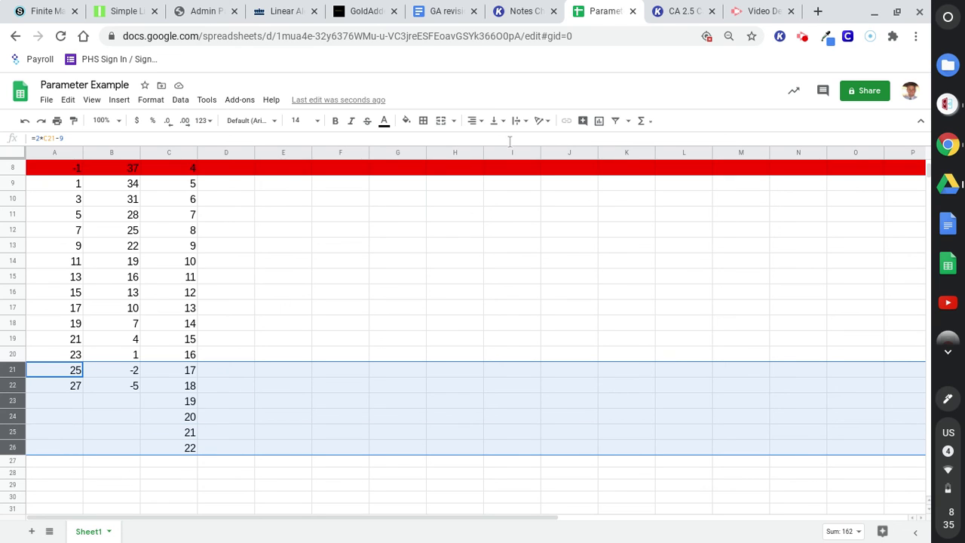
pyautogui.click(406, 126)
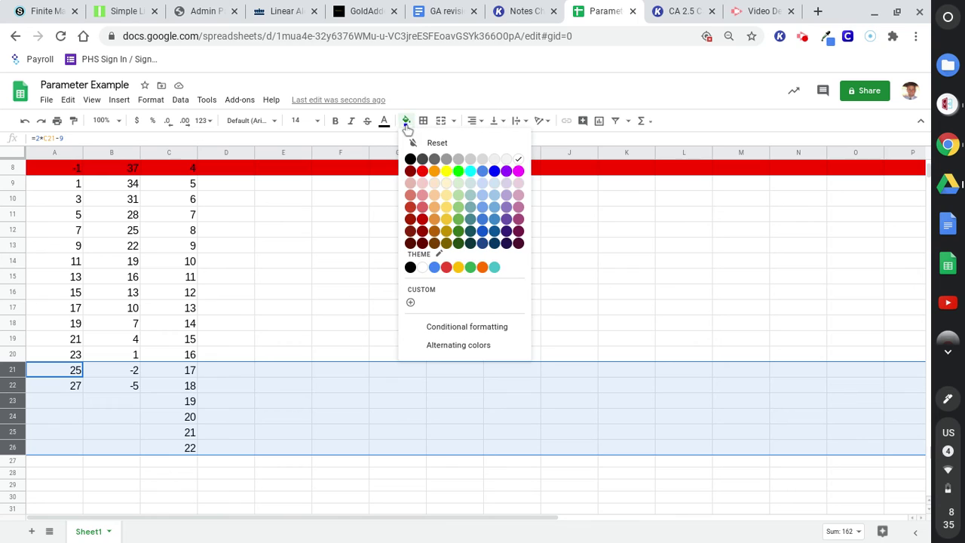
pyautogui.click(426, 175)
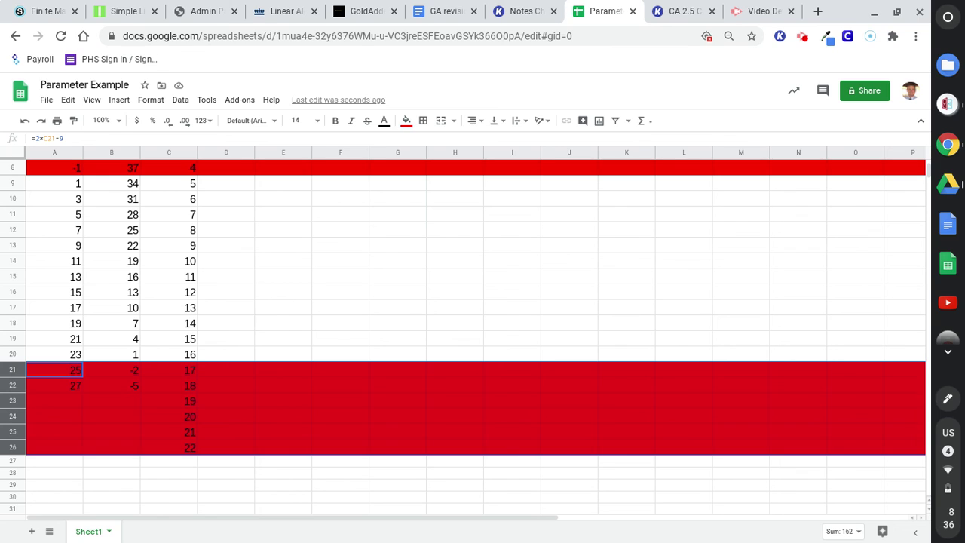
# Enter the utensil total formula =A9+B9+C9 in cell D9
pyautogui.click(231, 189)
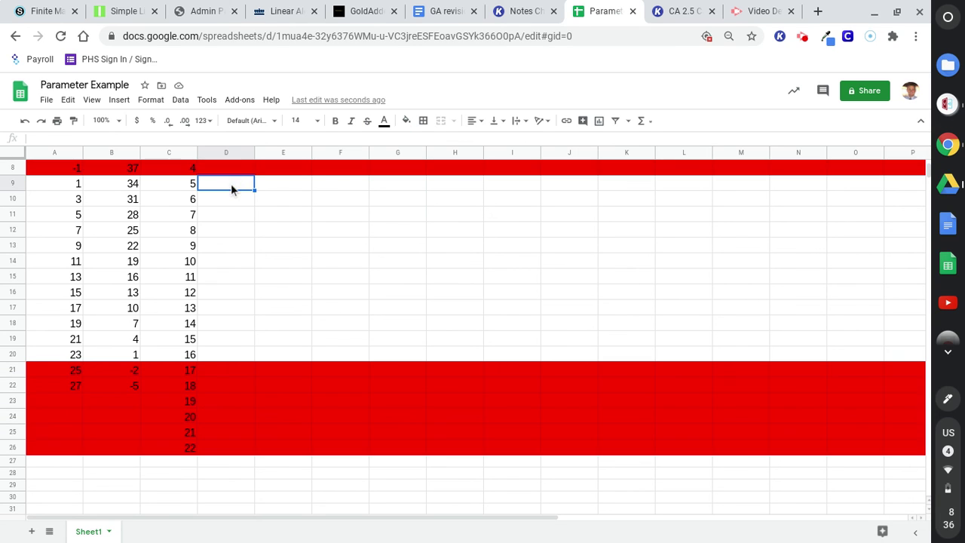
pyautogui.write('=')
pyautogui.click(64, 185)
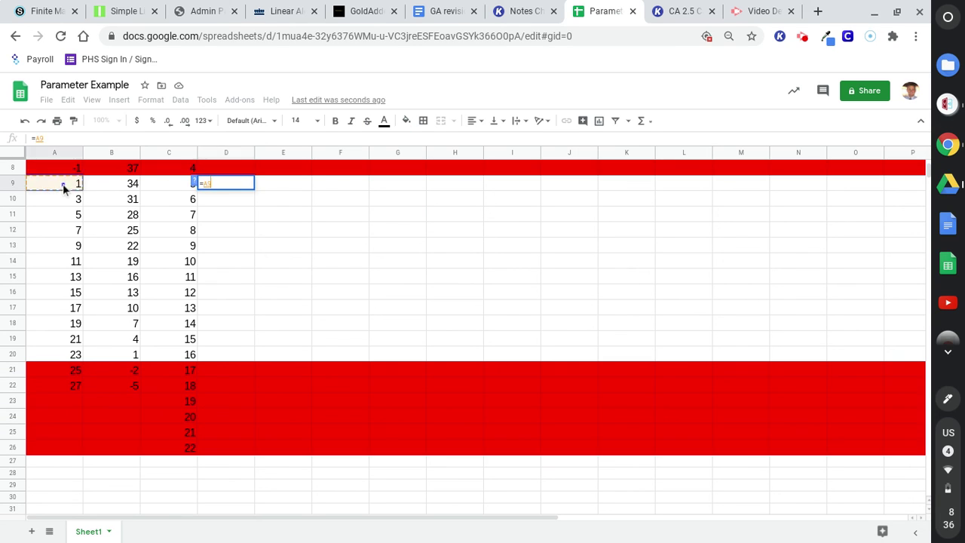
pyautogui.write('+')
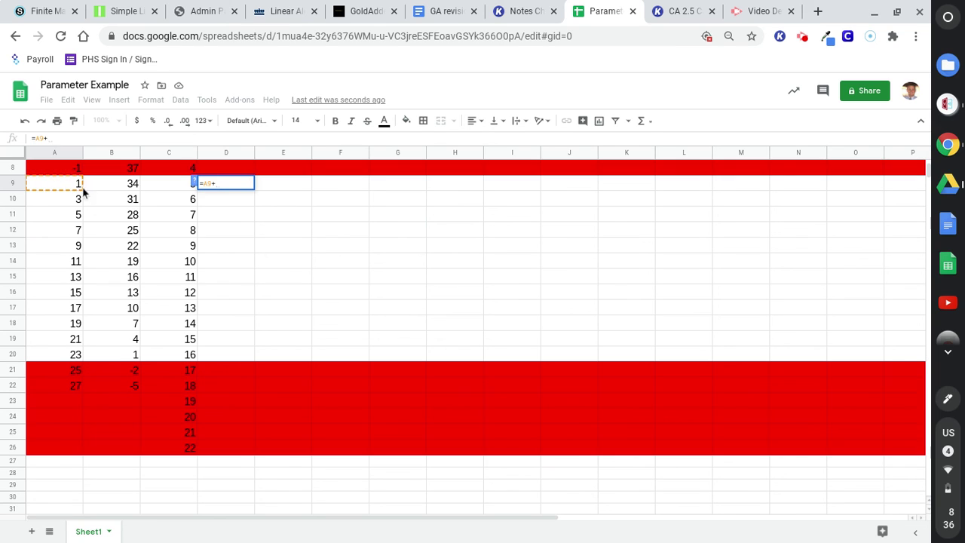
pyautogui.click(118, 188)
pyautogui.write('+')
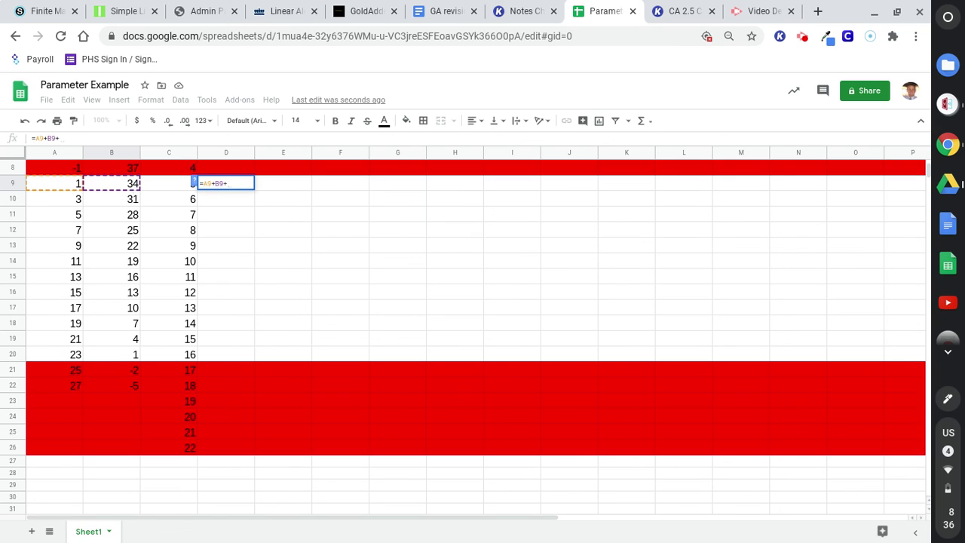
pyautogui.click(161, 189)
pyautogui.press('Return')
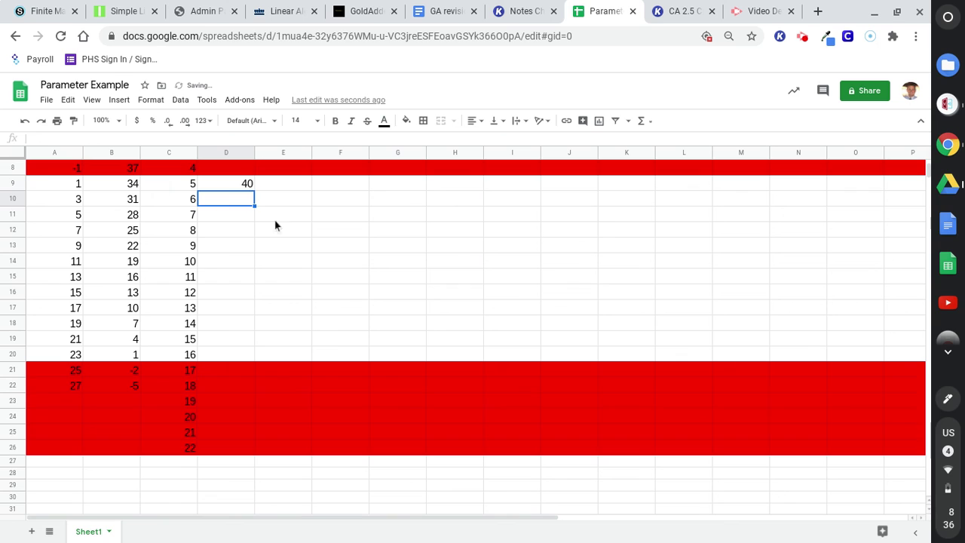
# Try extending the total formula from D9 down to D20, and undo both the extension and the formula
pyautogui.click(242, 183)
pyautogui.moveTo(254, 189); pyautogui.dragTo(241, 354)
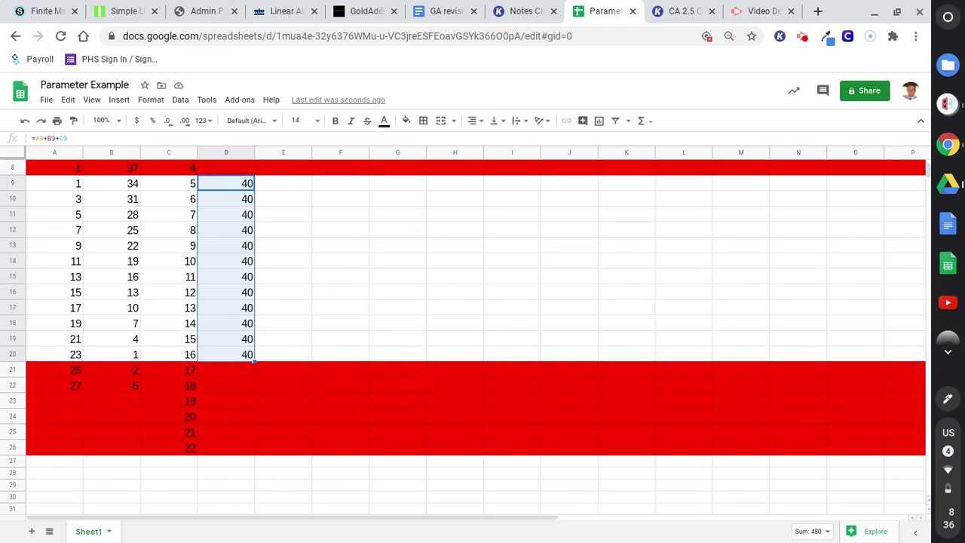
pyautogui.hotkey('ctrl', 'z')
pyautogui.hotkey('ctrl', 'z')
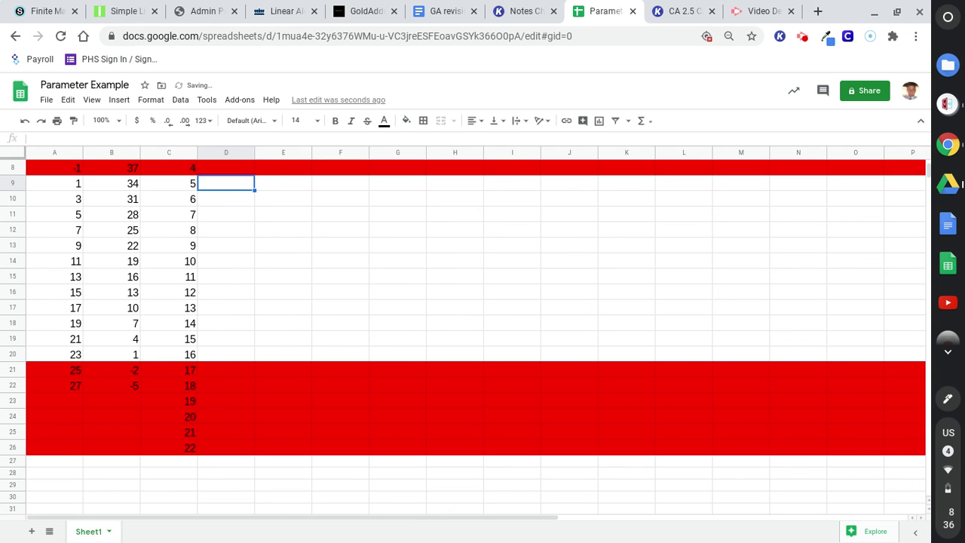
pyautogui.click(351, 294)
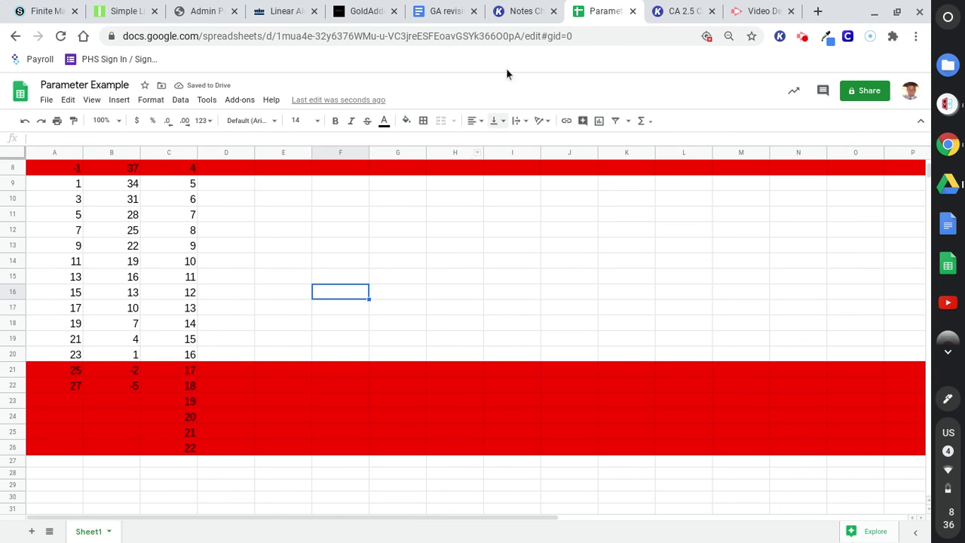
# Review the utensil problem in the Kami notes, and select the unshaded solution range A9:C20 in the Google Sheets table
pyautogui.click(522, 10)
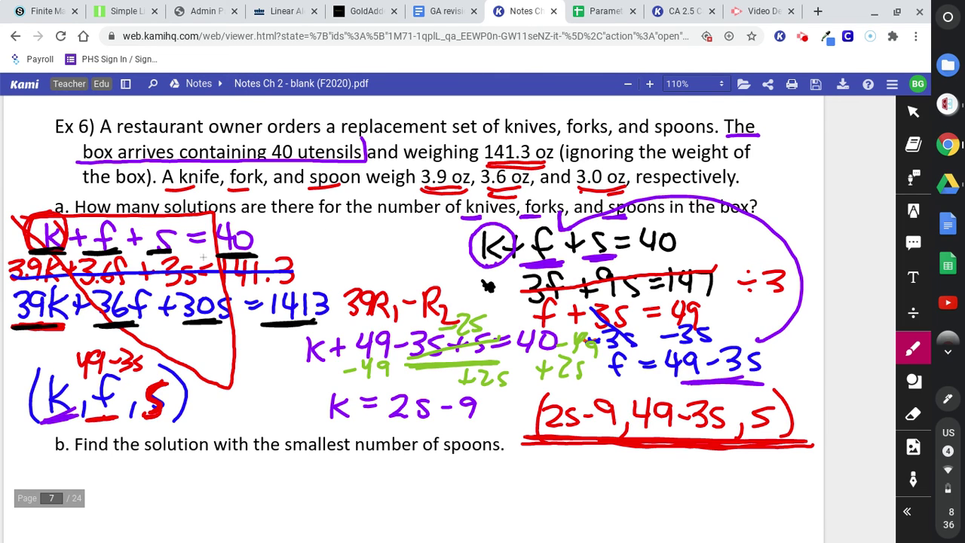
pyautogui.click(601, 11)
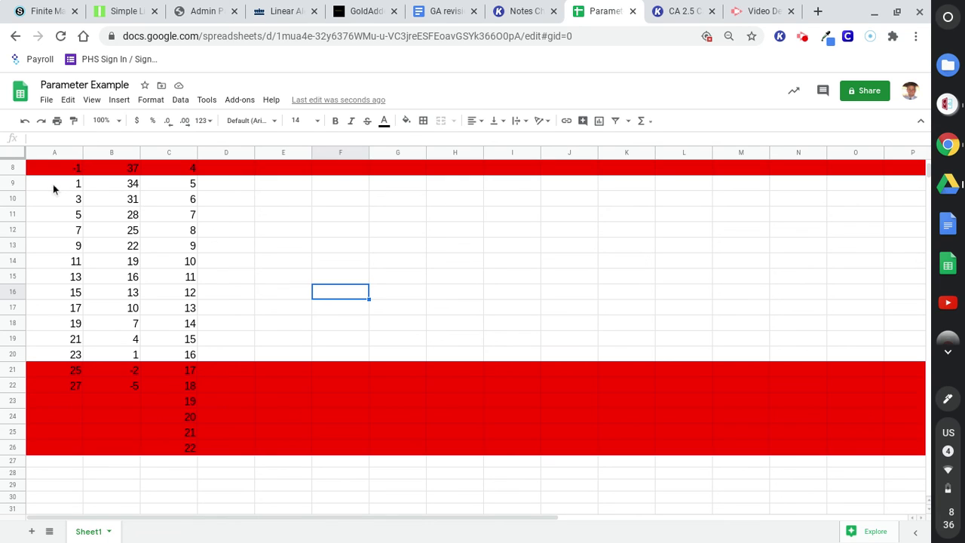
pyautogui.moveTo(53, 184); pyautogui.dragTo(181, 354)
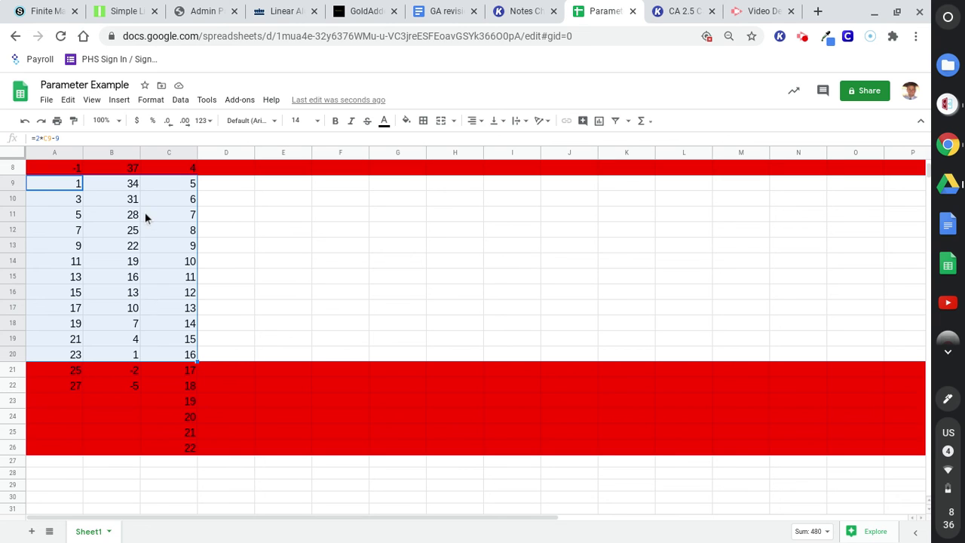
# In the Kami notes, handwrite "12 solutions" in red below the underlined parametric solution and circle it
pyautogui.click(510, 12)
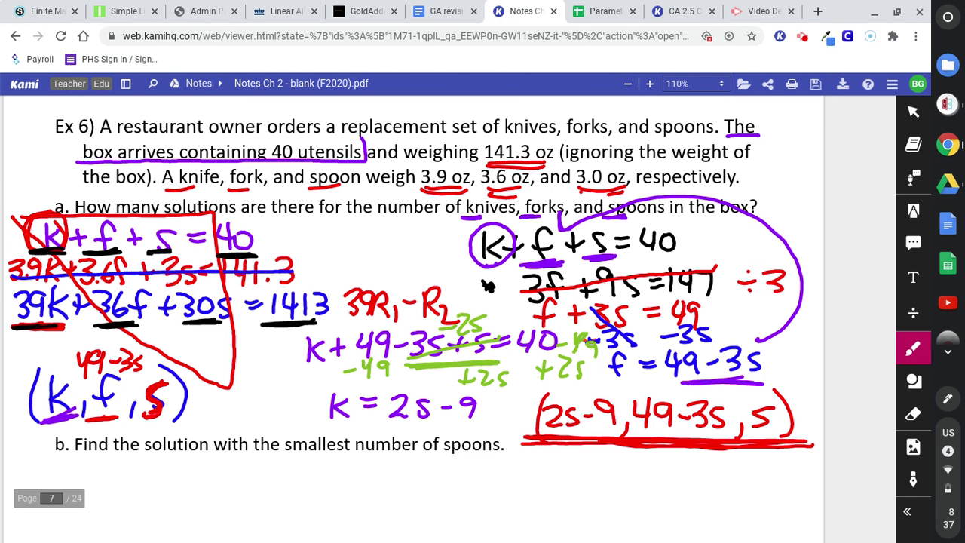
pyautogui.click(913, 348)
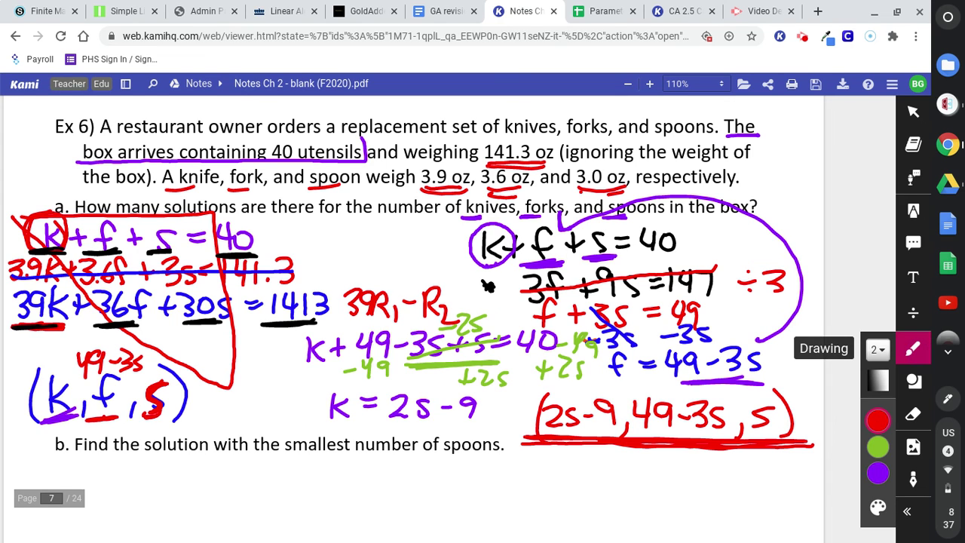
pyautogui.click(877, 447)
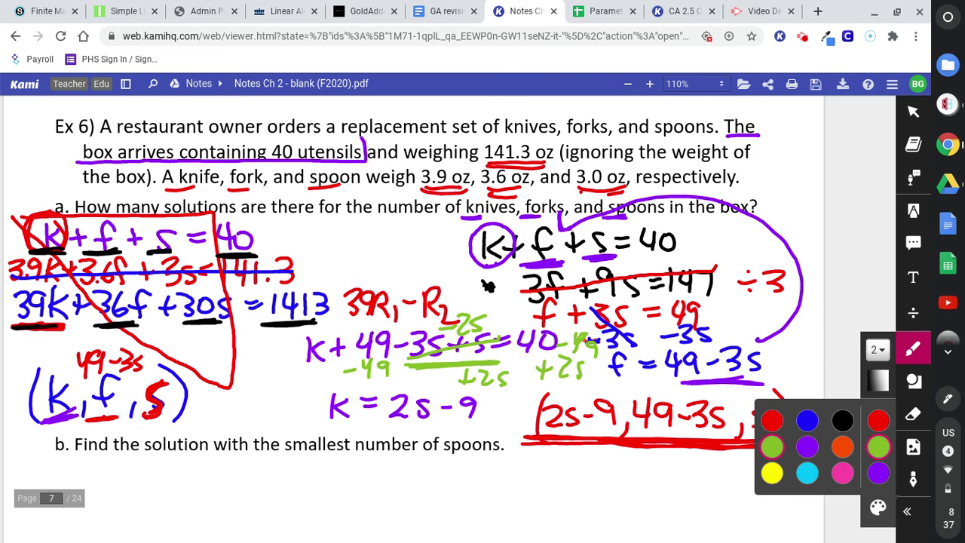
pyautogui.click(771, 420)
pyautogui.moveTo(600, 466)
pyautogui.mouseDown()
pyautogui.moveTo(599, 496)
pyautogui.moveTo(652, 495)
pyautogui.moveTo(682, 480)
pyautogui.moveTo(701, 495)
pyautogui.mouseUp()
pyautogui.moveTo(716, 483); pyautogui.dragTo(733, 498)
pyautogui.click(876, 349)
pyautogui.click(912, 348)
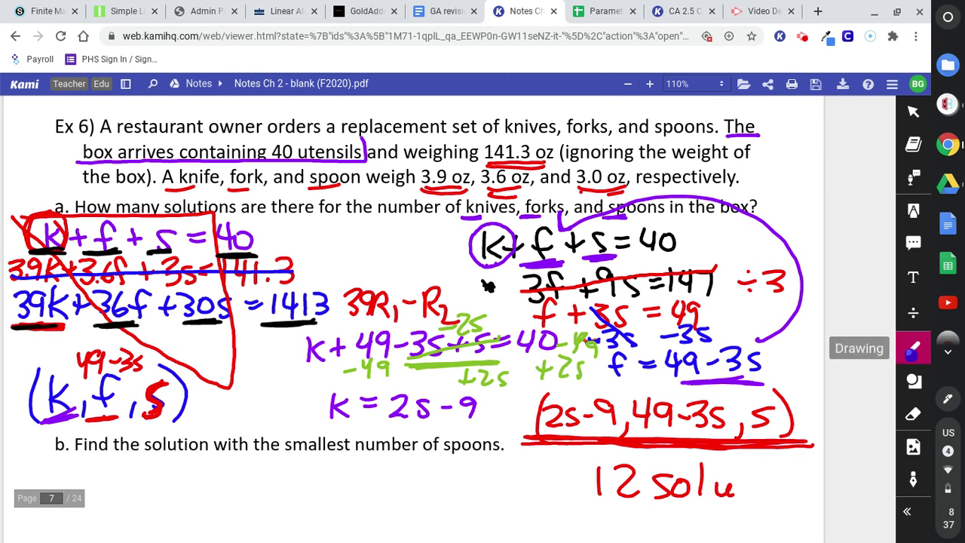
pyautogui.moveTo(751, 464)
pyautogui.mouseDown()
pyautogui.moveTo(746, 494)
pyautogui.moveTo(758, 477)
pyautogui.mouseUp()
pyautogui.click(769, 466)
pyautogui.moveTo(757, 482)
pyautogui.mouseDown()
pyautogui.moveTo(757, 495)
pyautogui.moveTo(769, 482)
pyautogui.mouseUp()
pyautogui.moveTo(780, 479)
pyautogui.mouseDown()
pyautogui.moveTo(797, 496)
pyautogui.moveTo(579, 474)
pyautogui.moveTo(823, 470)
pyautogui.moveTo(763, 517)
pyautogui.mouseUp()
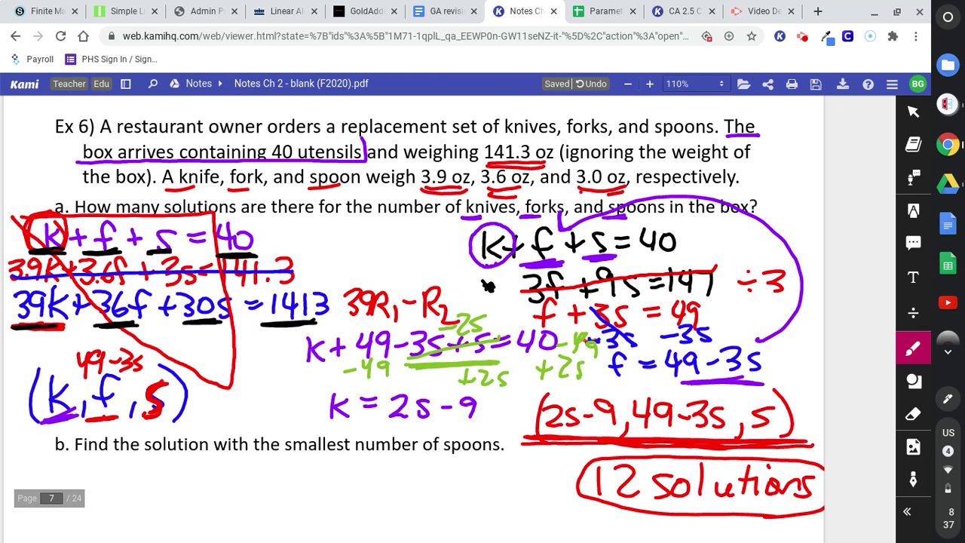
# Check part b in the Kami notes, and fill empty cell H15 of the Google Sheets table yellow
pyautogui.scroll(-3, 414, 302)
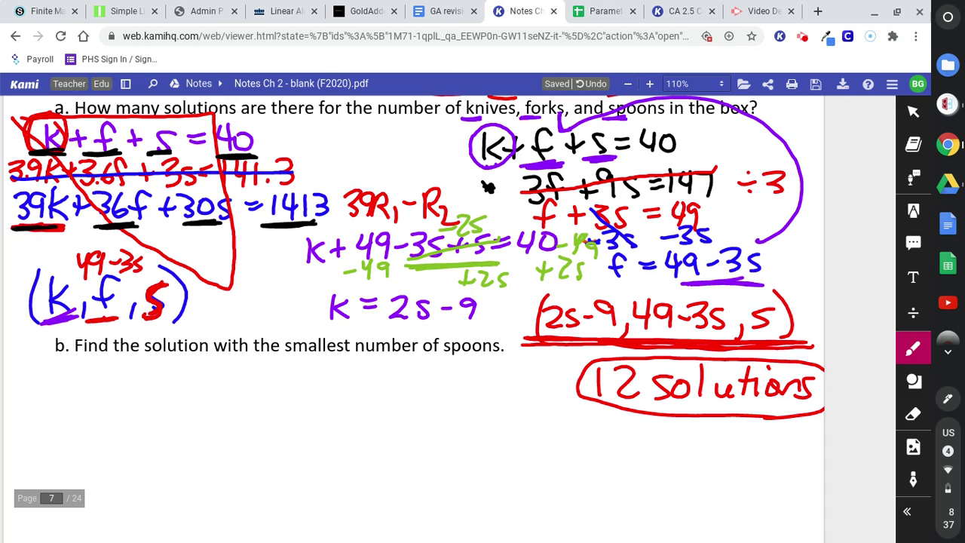
pyautogui.hotkey('ctrl', 'Tab')
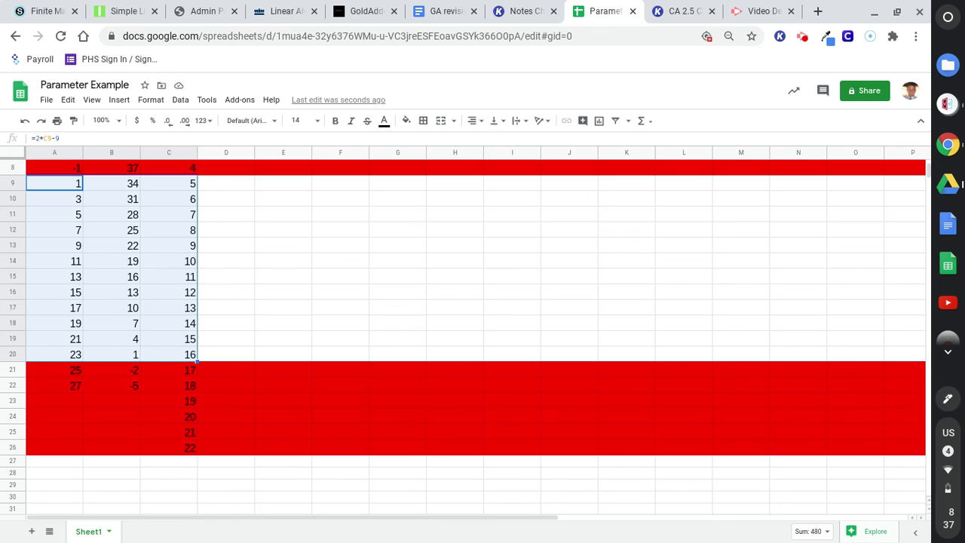
pyautogui.click(793, 199)
pyautogui.click(455, 275)
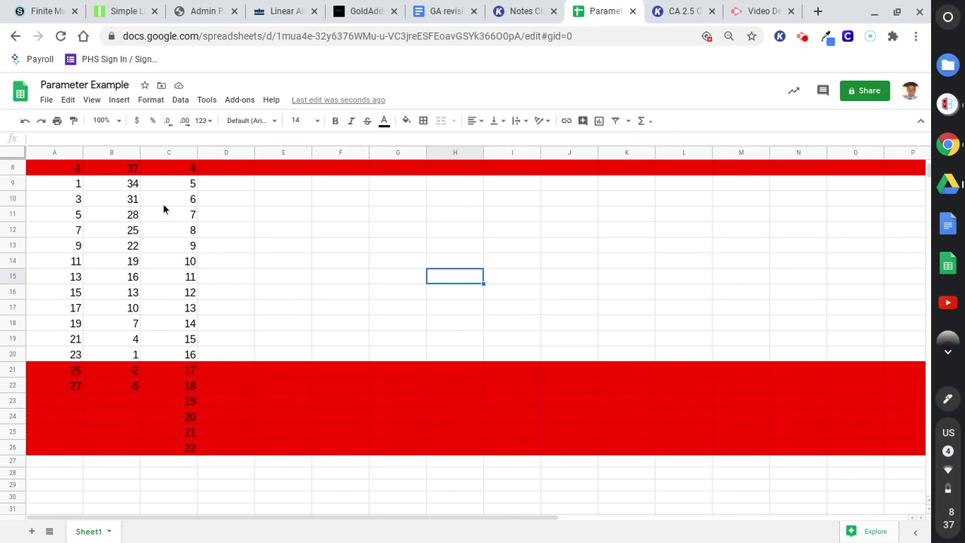
pyautogui.click(405, 121)
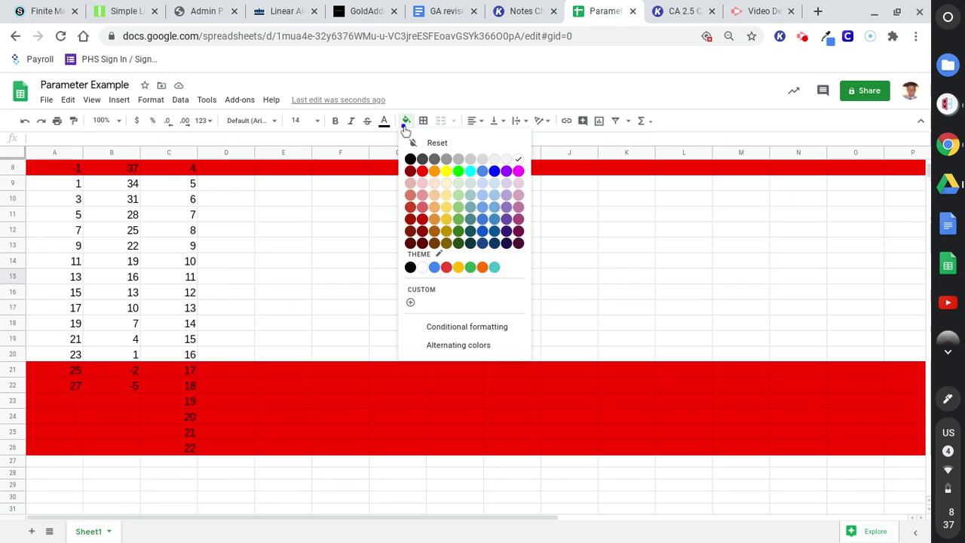
pyautogui.click(448, 173)
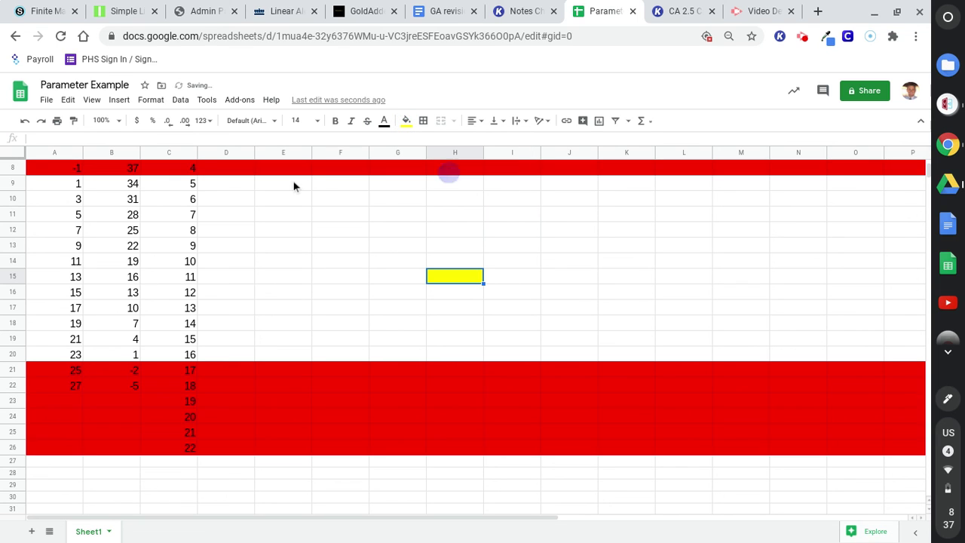
# Highlight the whole of row 9 with a yellow fill as the solution with the fewest spoons
pyautogui.click(12, 184)
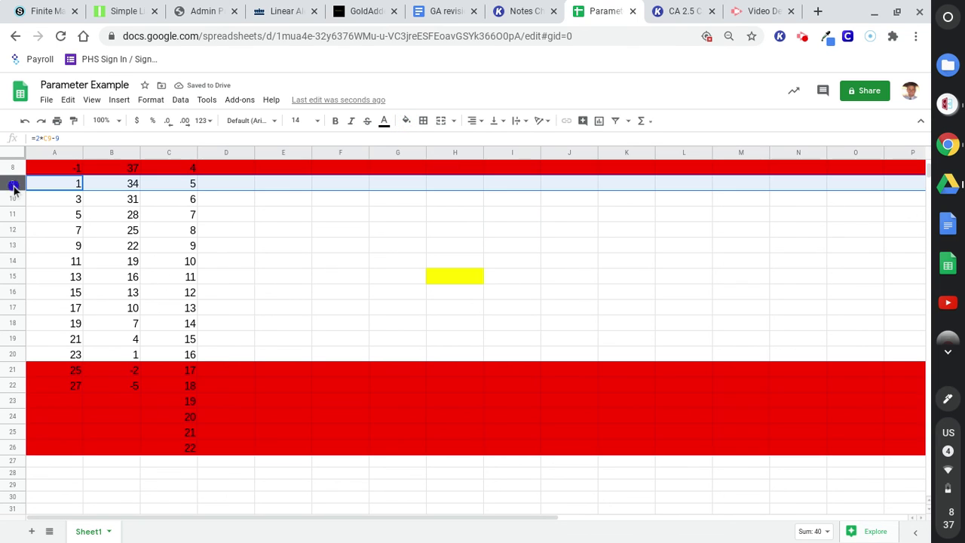
pyautogui.click(405, 121)
pyautogui.click(446, 171)
pyautogui.click(314, 249)
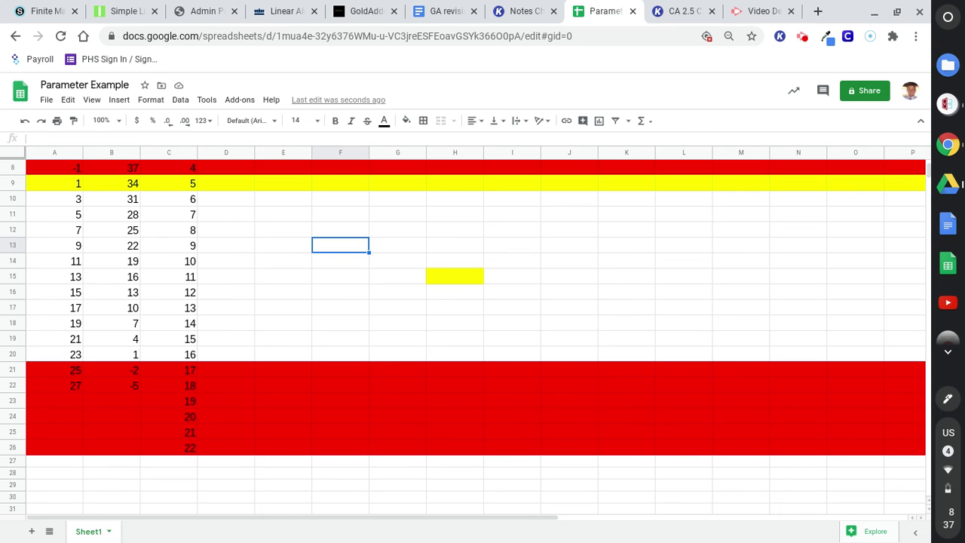
# In the Kami notes, handwrite the ordered triple (1, 34, 5) in red directly under question b
pyautogui.hotkey('ctrl', 'shift', 'Tab')
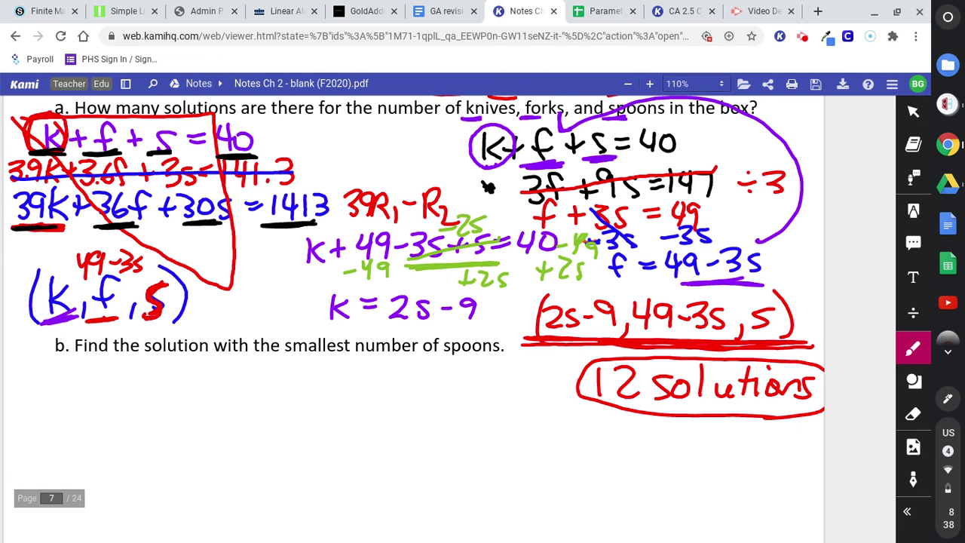
pyautogui.moveTo(84, 365)
pyautogui.mouseDown()
pyautogui.moveTo(74, 400)
pyautogui.moveTo(101, 392)
pyautogui.moveTo(114, 401)
pyautogui.mouseUp()
pyautogui.moveTo(131, 372)
pyautogui.mouseDown()
pyautogui.moveTo(148, 384)
pyautogui.moveTo(132, 394)
pyautogui.mouseUp()
pyautogui.moveTo(161, 372); pyautogui.dragTo(172, 397)
pyautogui.moveTo(193, 386); pyautogui.dragTo(186, 401)
pyautogui.moveTo(214, 367); pyautogui.dragTo(208, 395)
pyautogui.moveTo(219, 367)
pyautogui.mouseDown()
pyautogui.moveTo(234, 365)
pyautogui.moveTo(246, 401)
pyautogui.mouseUp()
# Handwrite "1 knife, 34 forks, 5 spoons" in red below the ordered triple
pyautogui.moveTo(74, 420)
pyautogui.mouseDown()
pyautogui.moveTo(71, 453)
pyautogui.moveTo(86, 454)
pyautogui.mouseUp()
pyautogui.moveTo(107, 431)
pyautogui.mouseDown()
pyautogui.moveTo(90, 444)
pyautogui.moveTo(105, 455)
pyautogui.mouseUp()
pyautogui.moveTo(113, 431)
pyautogui.mouseDown()
pyautogui.moveTo(130, 455)
pyautogui.moveTo(143, 452)
pyautogui.mouseUp()
pyautogui.click(143, 416)
pyautogui.moveTo(178, 419); pyautogui.dragTo(154, 454)
pyautogui.moveTo(149, 442)
pyautogui.mouseDown()
pyautogui.moveTo(182, 439)
pyautogui.moveTo(190, 472)
pyautogui.mouseUp()
pyautogui.moveTo(206, 427); pyautogui.dragTo(219, 452)
pyautogui.moveTo(249, 423); pyautogui.dragTo(258, 443)
pyautogui.moveTo(253, 426); pyautogui.dragTo(255, 452)
pyautogui.moveTo(307, 419)
pyautogui.mouseDown()
pyautogui.moveTo(281, 453)
pyautogui.moveTo(299, 435)
pyautogui.mouseUp()
pyautogui.moveTo(302, 436)
pyautogui.mouseDown()
pyautogui.moveTo(303, 451)
pyautogui.moveTo(324, 434)
pyautogui.mouseUp()
pyautogui.moveTo(334, 416)
pyautogui.mouseDown()
pyautogui.moveTo(344, 450)
pyautogui.moveTo(356, 452)
pyautogui.mouseUp()
pyautogui.moveTo(362, 431)
pyautogui.mouseDown()
pyautogui.moveTo(348, 452)
pyautogui.moveTo(368, 462)
pyautogui.mouseUp()
pyautogui.moveTo(392, 420)
pyautogui.mouseDown()
pyautogui.moveTo(406, 441)
pyautogui.moveTo(384, 452)
pyautogui.mouseUp()
pyautogui.moveTo(393, 422)
pyautogui.mouseDown()
pyautogui.moveTo(413, 420)
pyautogui.moveTo(426, 452)
pyautogui.mouseUp()
pyautogui.moveTo(441, 431)
pyautogui.mouseDown()
pyautogui.moveTo(449, 460)
pyautogui.moveTo(454, 451)
pyautogui.mouseUp()
pyautogui.moveTo(471, 439); pyautogui.dragTo(518, 455)
pyautogui.moveTo(538, 437); pyautogui.dragTo(524, 455)
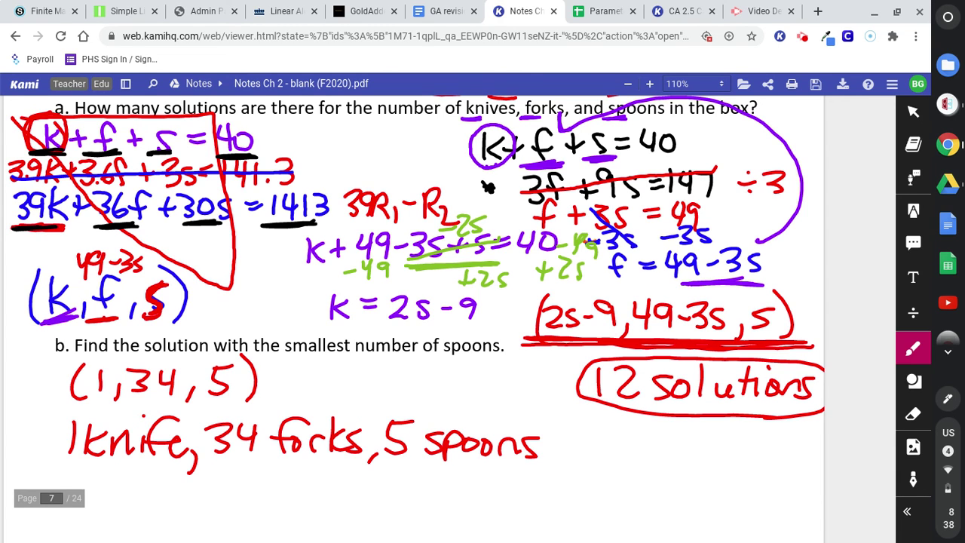